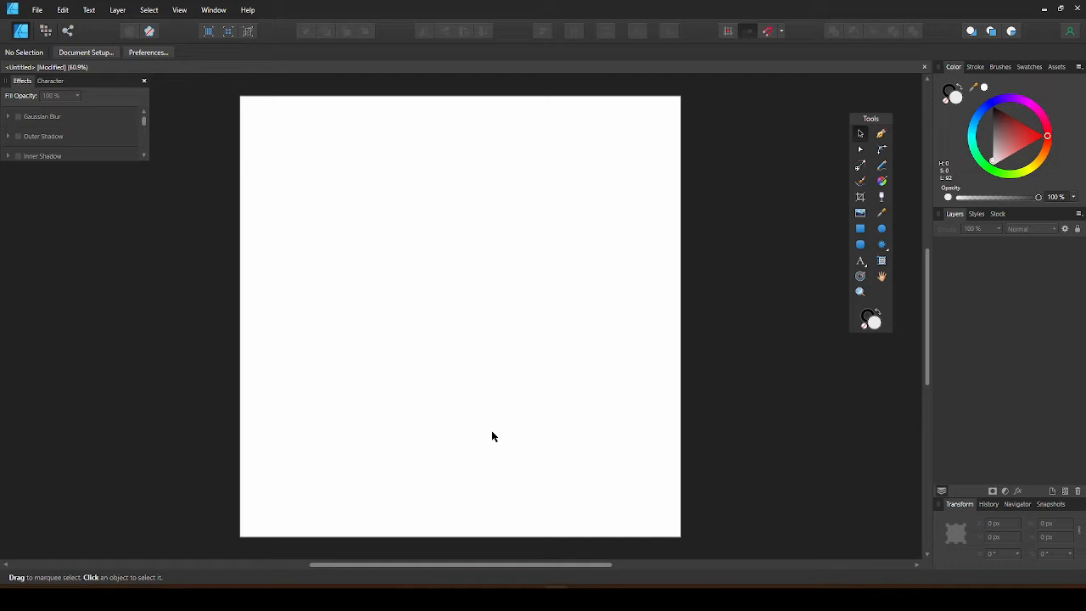
Draw a closed, rounded five-node outline with the Pen tool on the left half of the artboard.
click(881, 134)
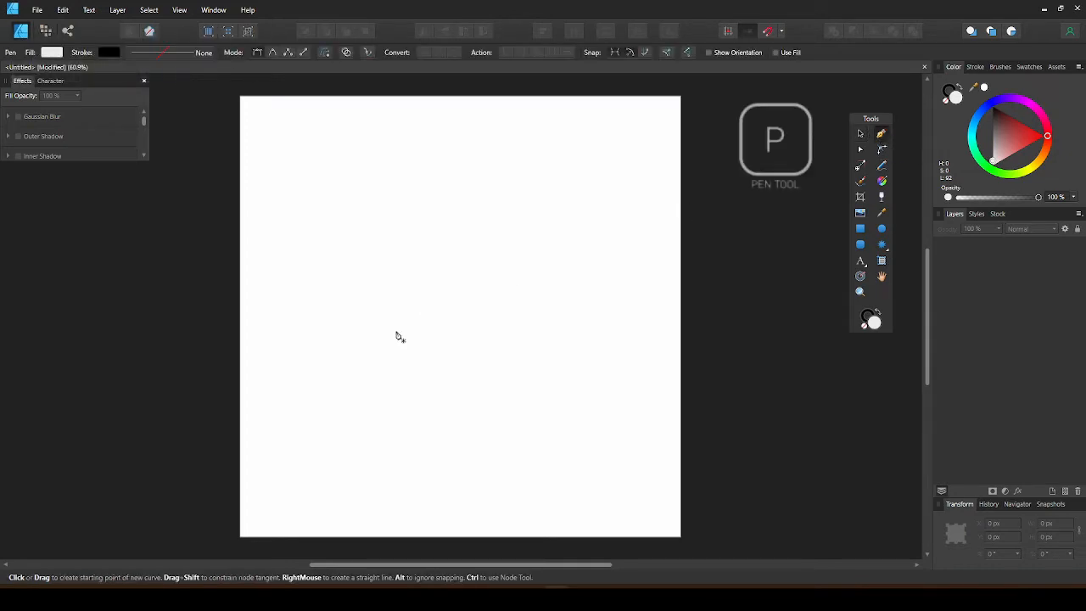
drag(301, 262, 439, 250)
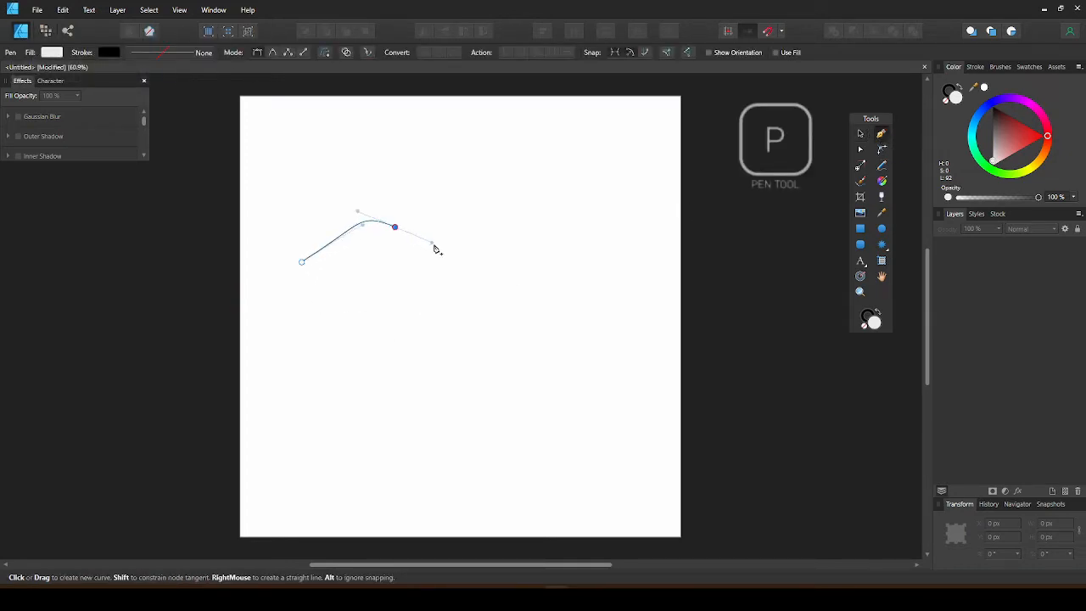
drag(463, 294, 467, 308)
drag(404, 369, 376, 376)
drag(306, 355, 292, 336)
click(302, 262)
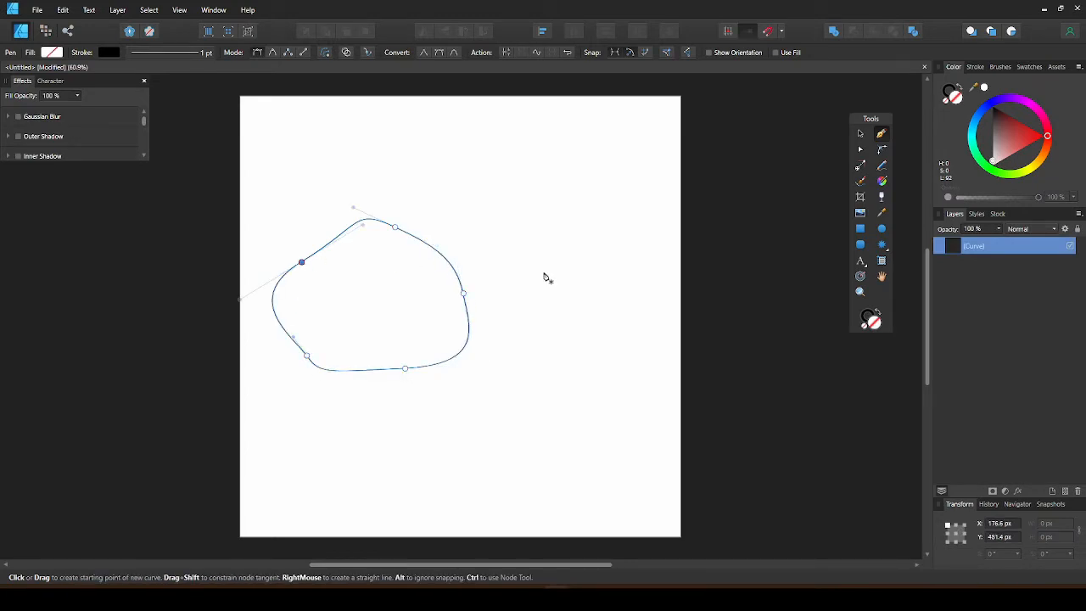
Draw a second closed rounded curve, about 692 × 774 px, overlapping the first outline on the right, and fill it pure red.
drag(559, 203, 523, 215)
drag(448, 242, 426, 260)
drag(393, 307, 392, 332)
drag(418, 431, 456, 461)
drag(573, 448, 615, 413)
drag(625, 307, 605, 252)
click(559, 203)
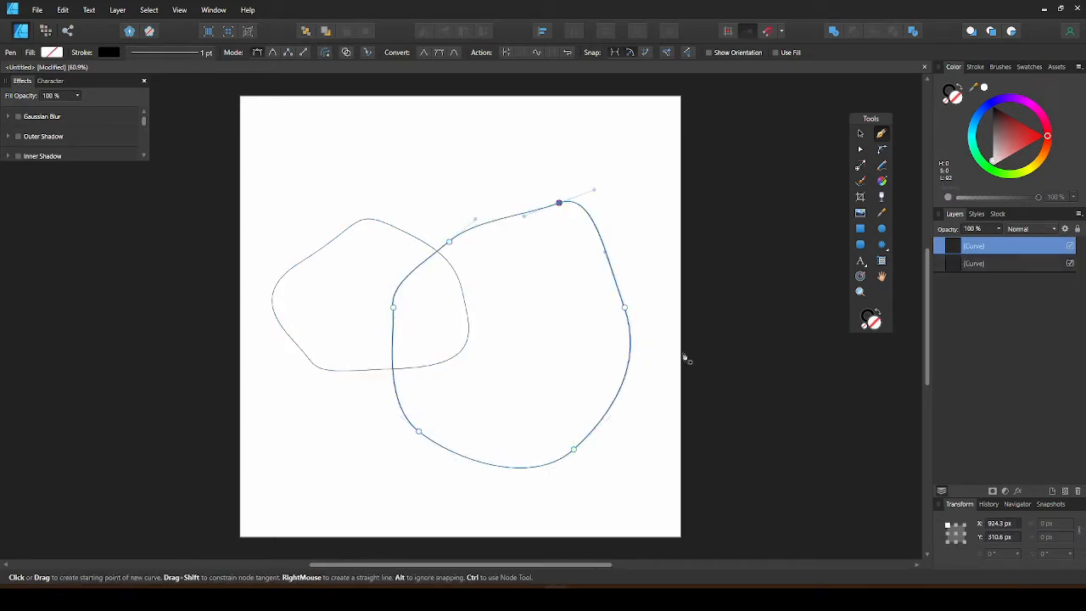
click(1044, 136)
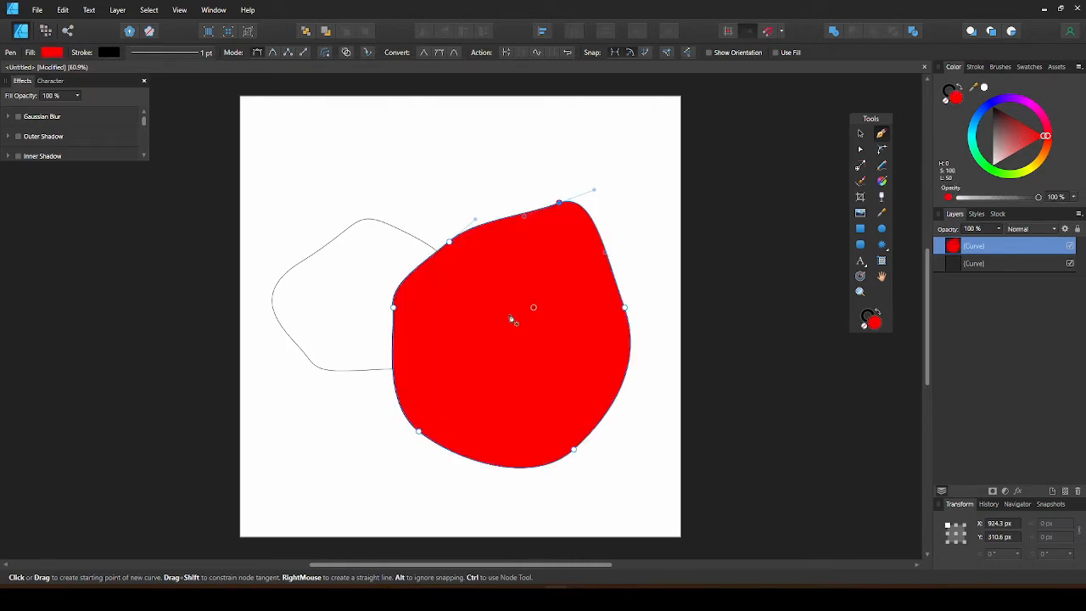
Move the red shape to about X 385, Y 427 px, pull its top node down into a dip and raise its right node into a tall peak.
key(v)
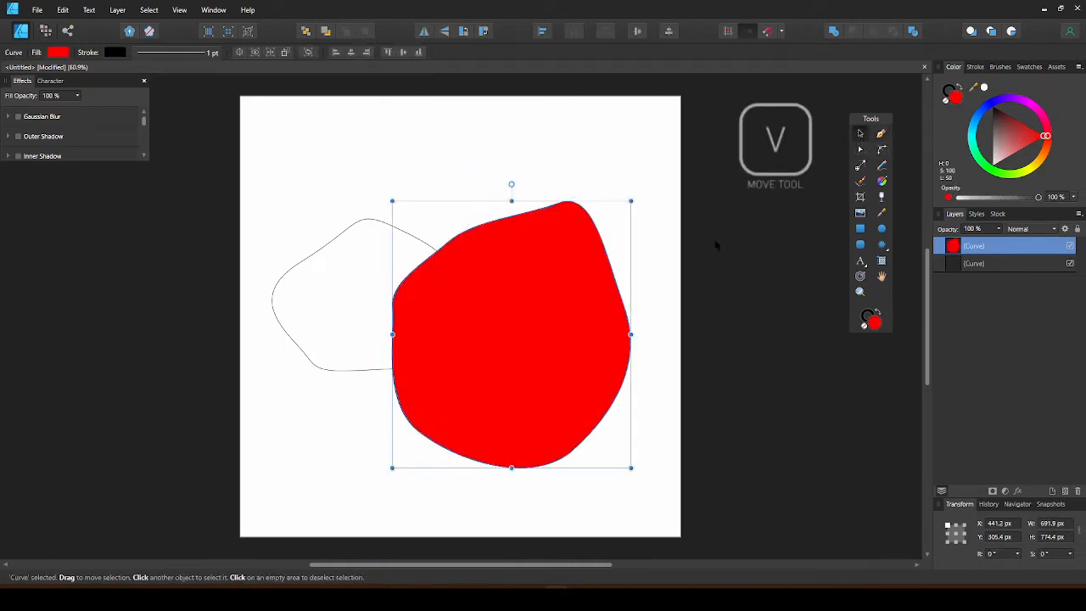
drag(504, 353, 492, 381)
key(a)
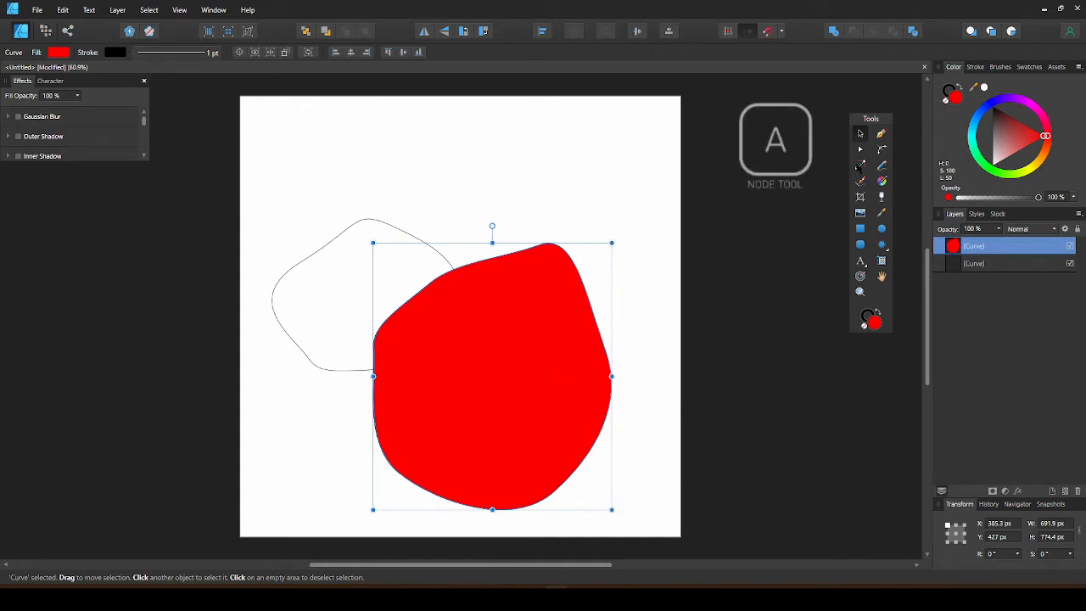
click(860, 149)
drag(541, 245, 477, 381)
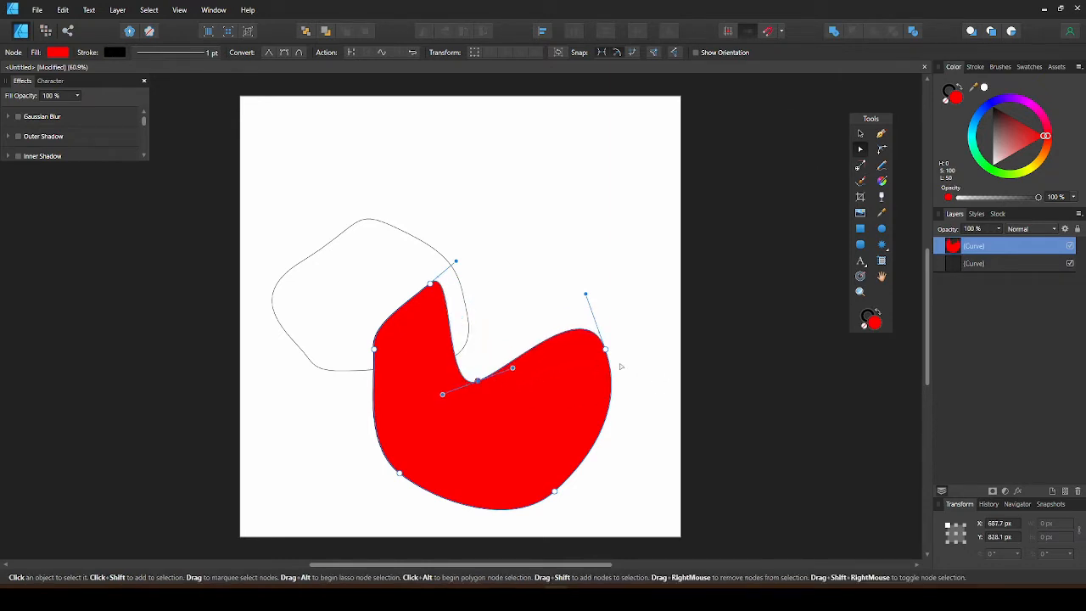
drag(605, 350, 558, 202)
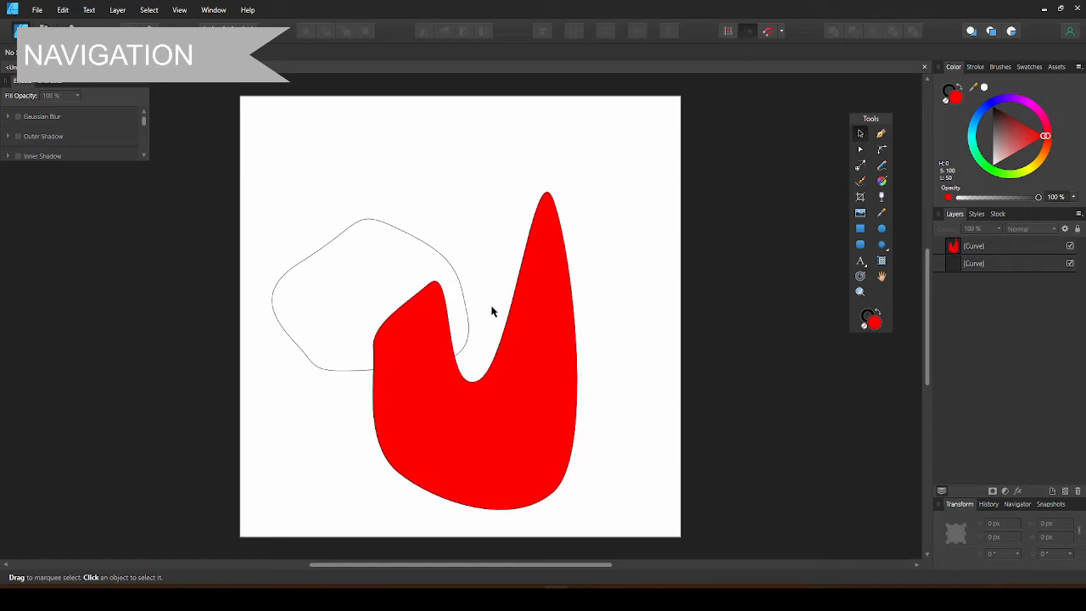
scroll(492, 311, up, 5)
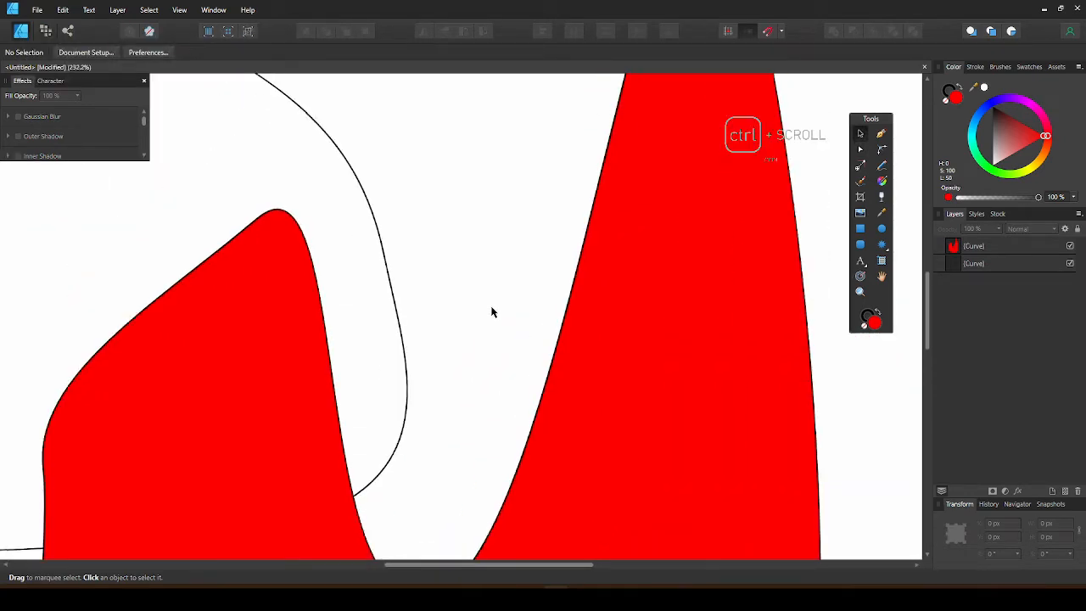
scroll(491, 311, down, 5)
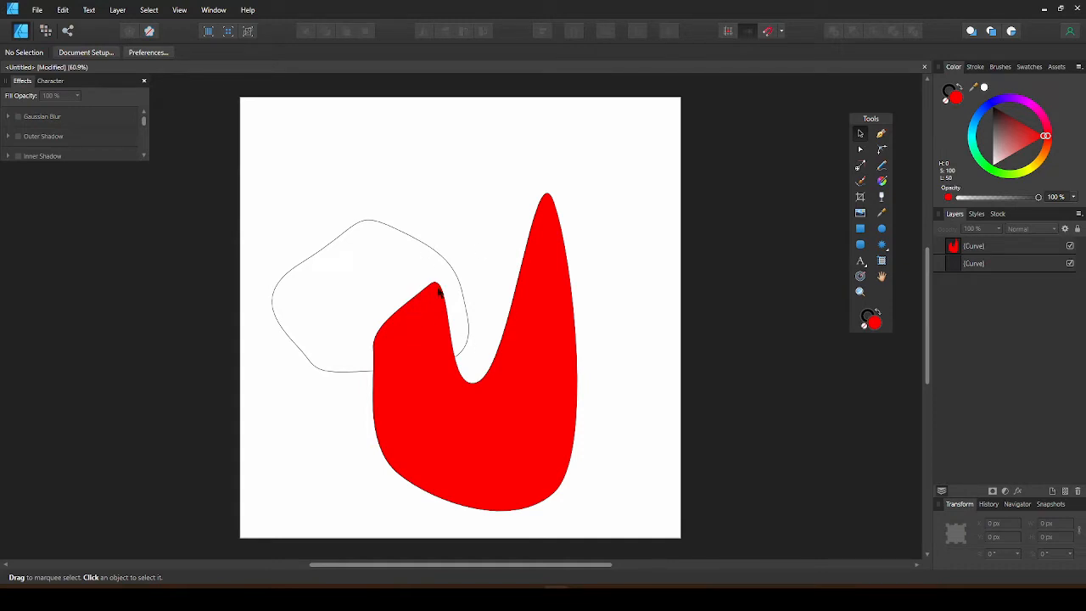
scroll(439, 291, up, 5)
scroll(438, 291, down, 6)
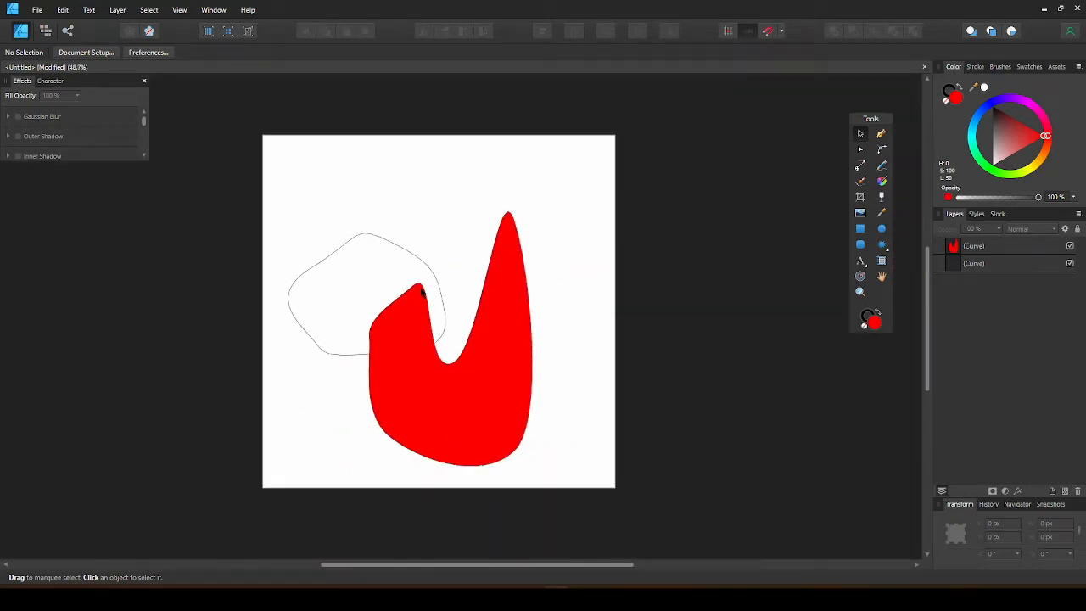
scroll(422, 291, up, 6)
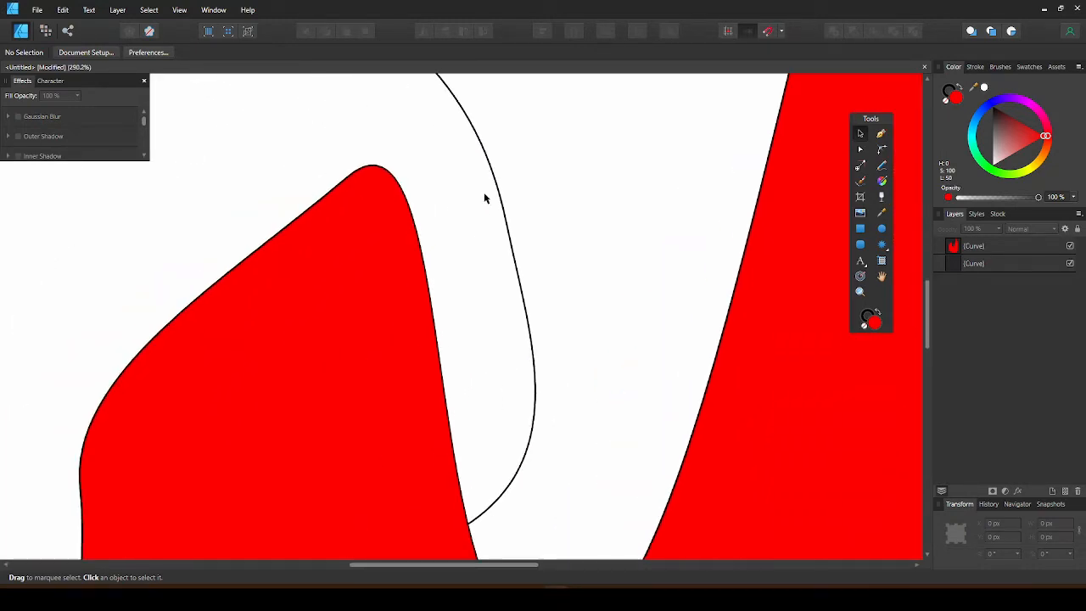
drag(484, 194, 458, 330)
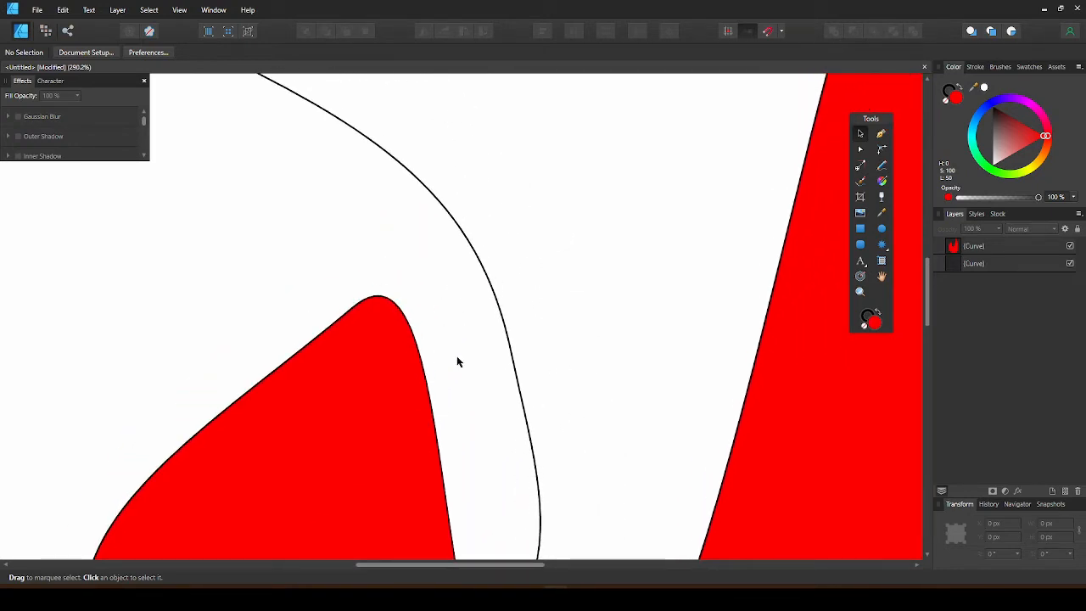
scroll(456, 361, down, 6)
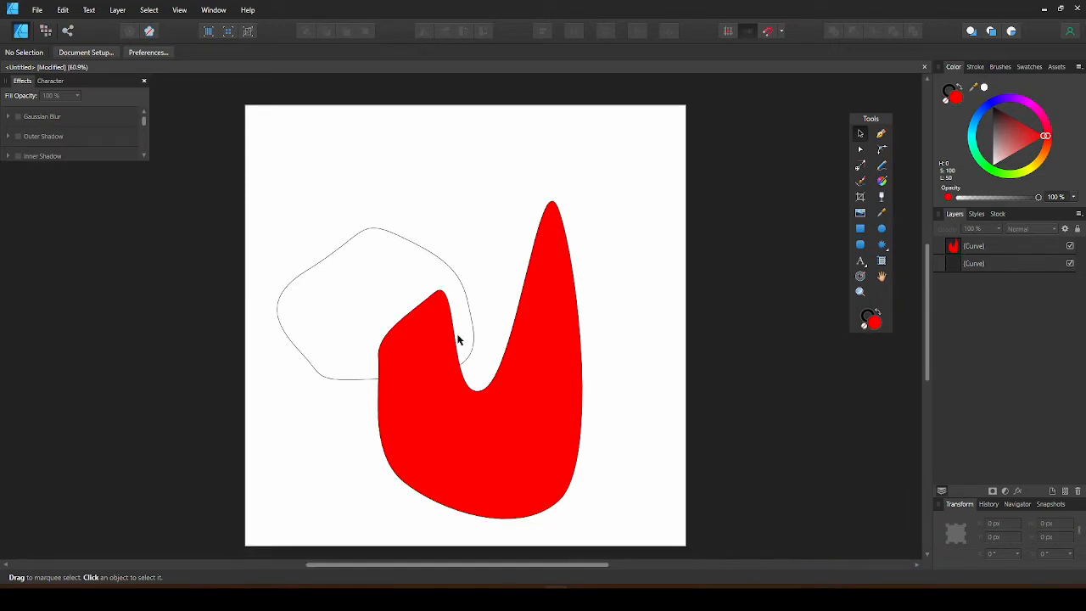
Copy and paste the red shape, move the copy right to about X 788, Y 293 px, and delete it.
click(469, 441)
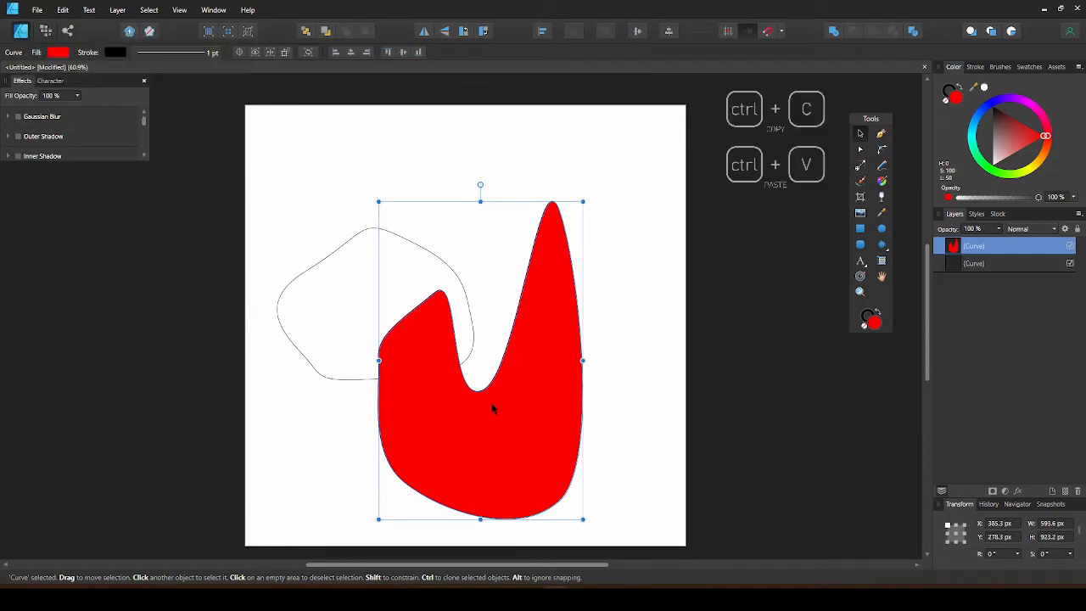
key(ctrl+v)
drag(491, 416, 629, 421)
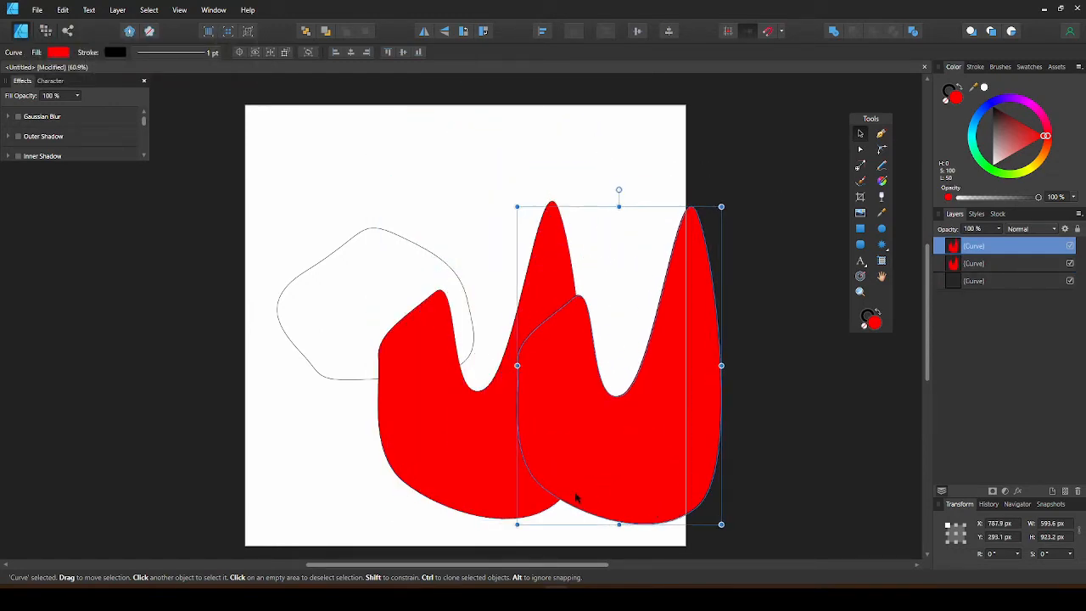
key(Delete)
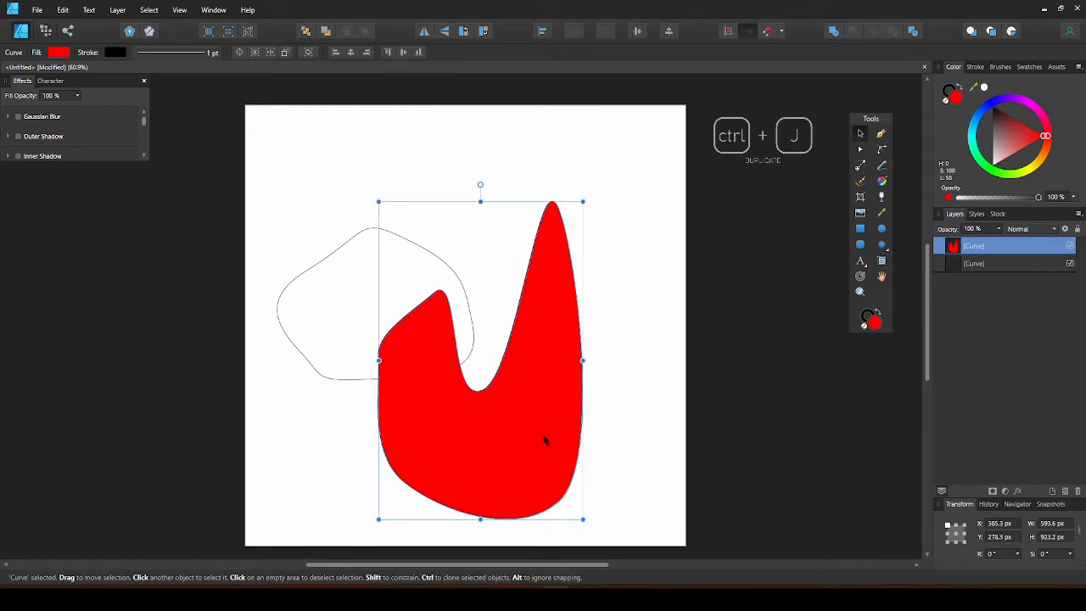
Duplicate the red shape, move the copy right to about X 683 px, and repeat the offset duplication three more times.
key(ctrl+j)
drag(537, 436, 640, 439)
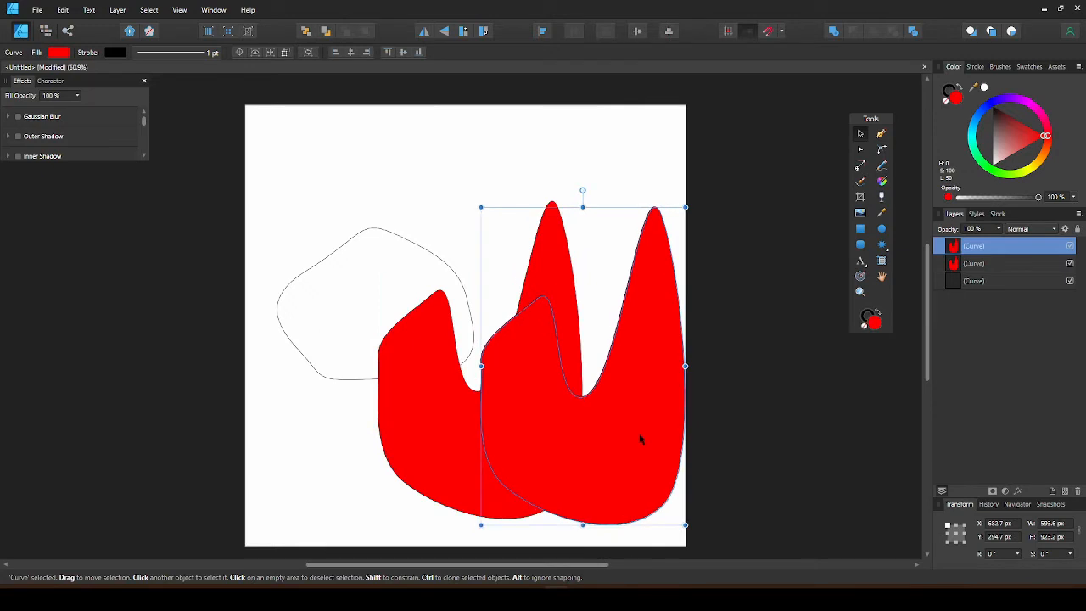
key(ctrl+j)
key(ctrl+j)
key(ctrl+j)
scroll(611, 437, down, 2)
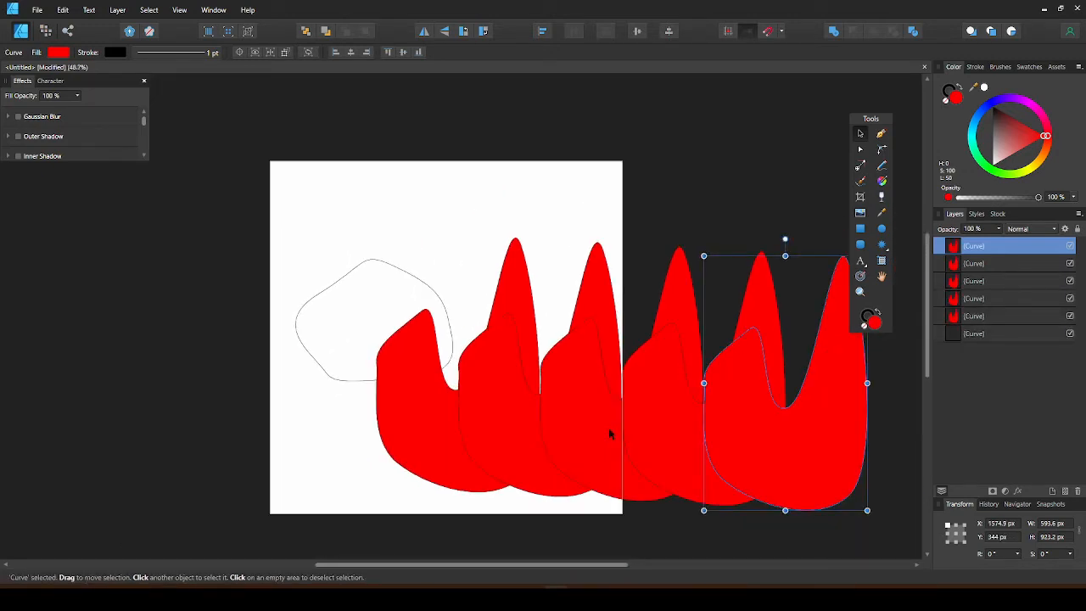
Undo the repeated duplications and the offset of the first copy.
key(ctrl+z)
key(ctrl+z)
key(ctrl+z)
key(ctrl+z)
key(ctrl+z)
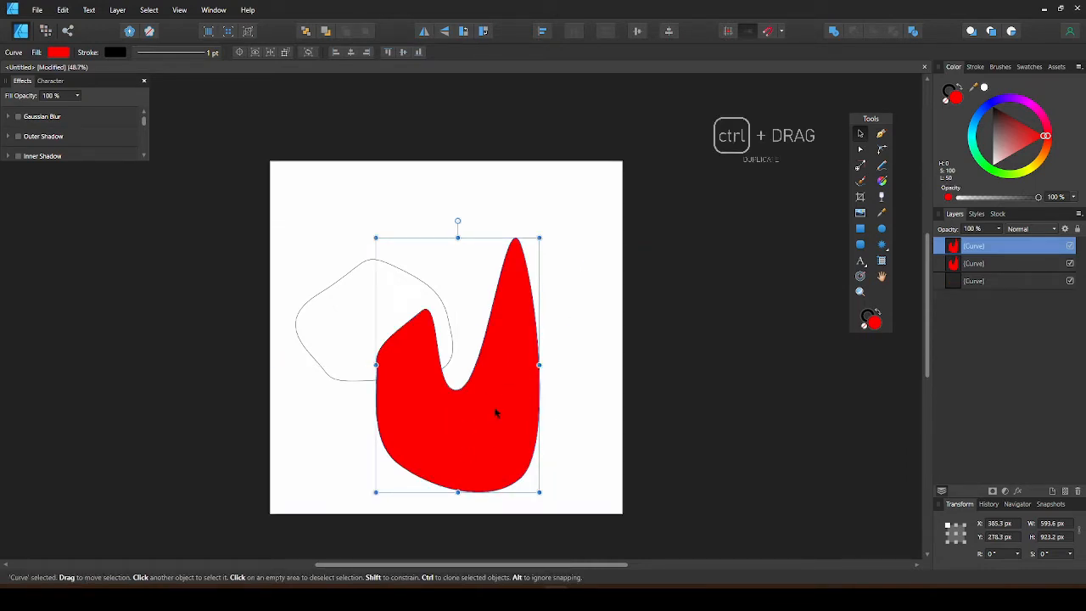
Clone the red shape, placing copies beyond the artboard's sides and one above the original at about X 652, Y -401 px.
drag(480, 420, 191, 326)
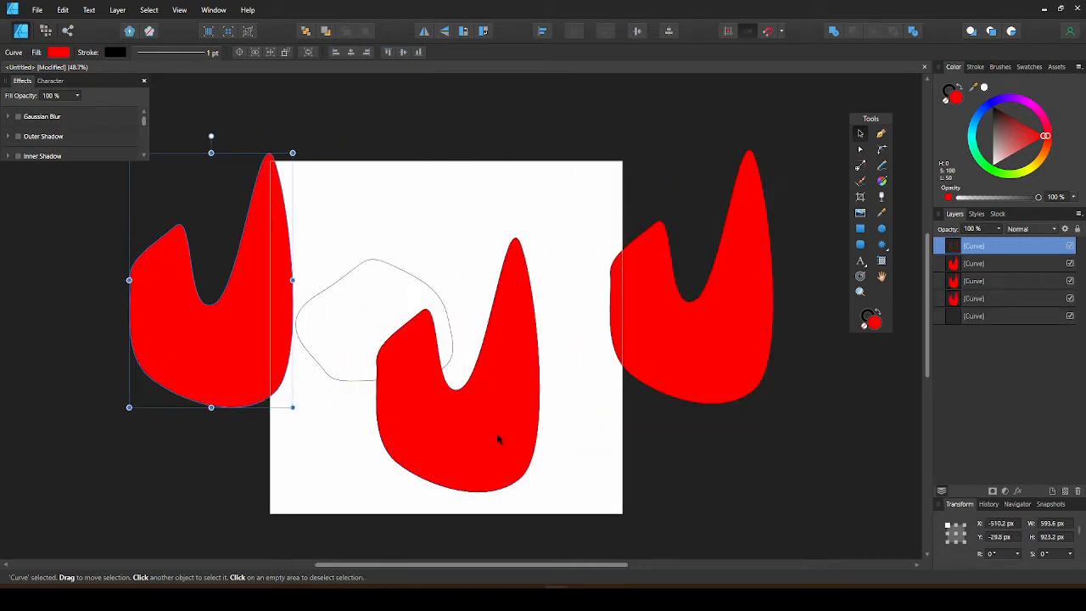
click(500, 441)
drag(458, 414, 531, 290)
Undo the cloned copies of the red shape, leaving only the original and the unfilled outline.
key(ctrl+z)
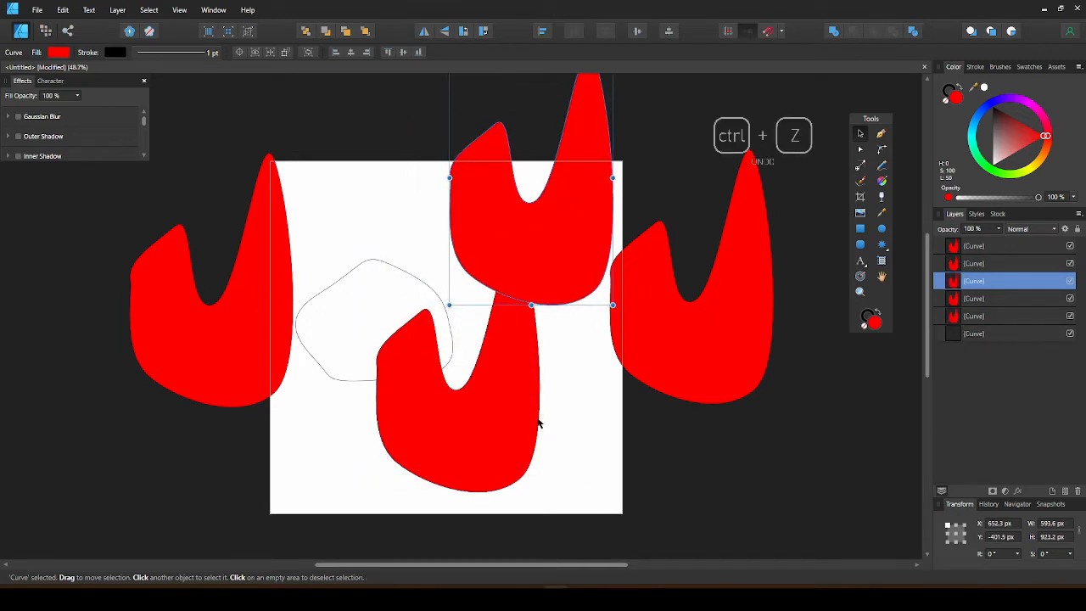
key(ctrl+z)
key(ctrl+z)
key(ctrl+z)
key(ctrl+z)
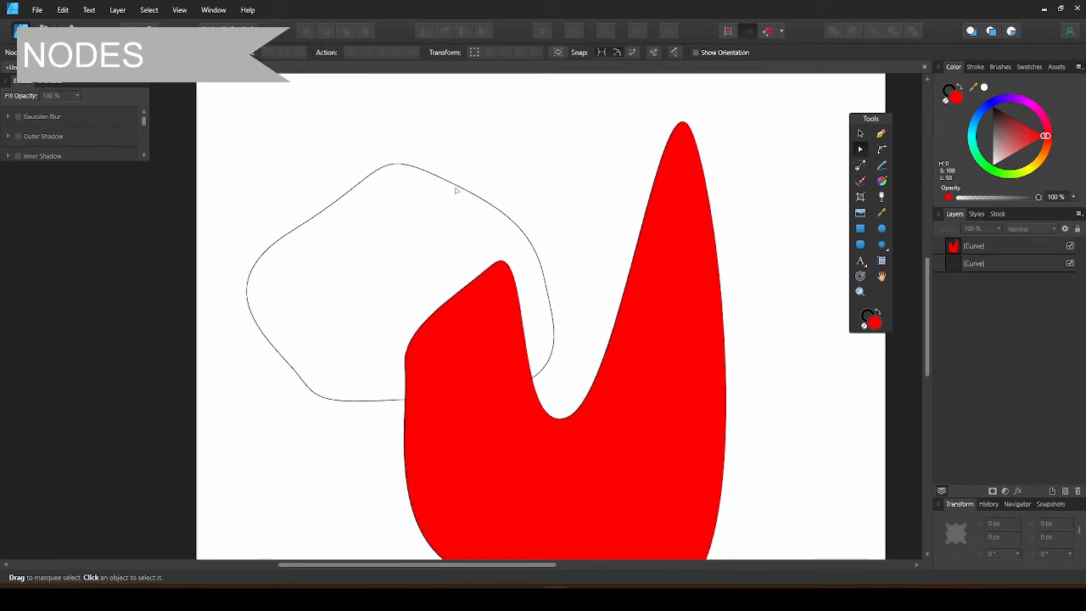
Select the unfilled outline's upper node with the Node tool and add a node on the adjoining upper-right segment at about X 513, Y 412 px.
drag(457, 191, 523, 272)
scroll(465, 196, up, 4)
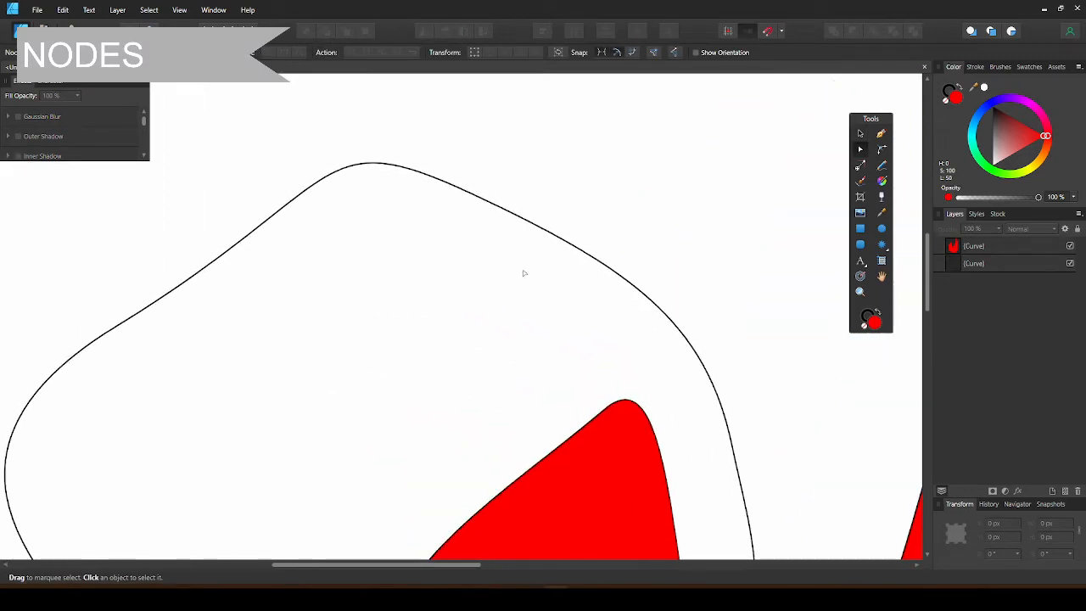
click(502, 209)
click(472, 195)
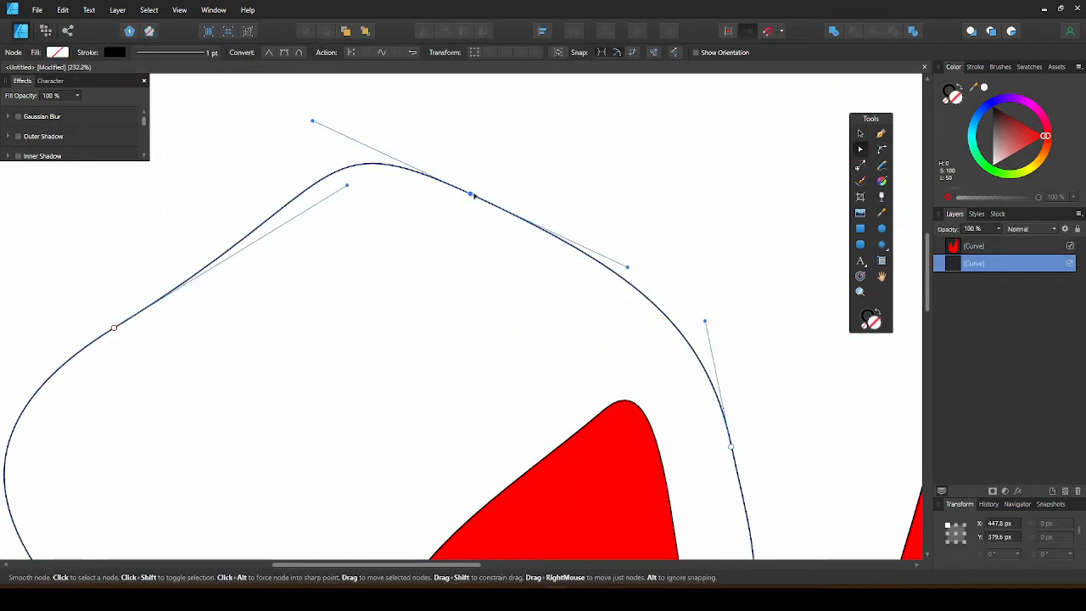
mouse_move(473, 196)
mouse_down()
mouse_move(461, 196)
mouse_move(432, 247)
mouse_move(487, 206)
mouse_move(475, 220)
mouse_move(560, 218)
mouse_move(509, 218)
mouse_move(487, 196)
mouse_move(625, 193)
mouse_move(393, 207)
mouse_move(502, 202)
mouse_move(466, 188)
mouse_move(474, 130)
mouse_move(473, 272)
mouse_move(473, 189)
mouse_move(470, 199)
mouse_up()
key(ctrl+z)
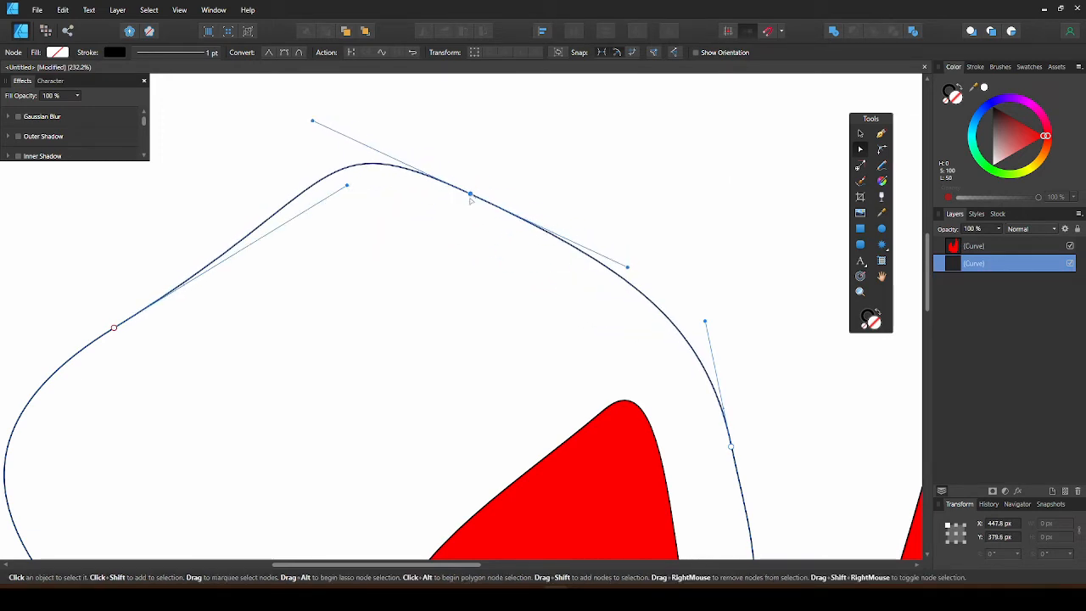
click(557, 237)
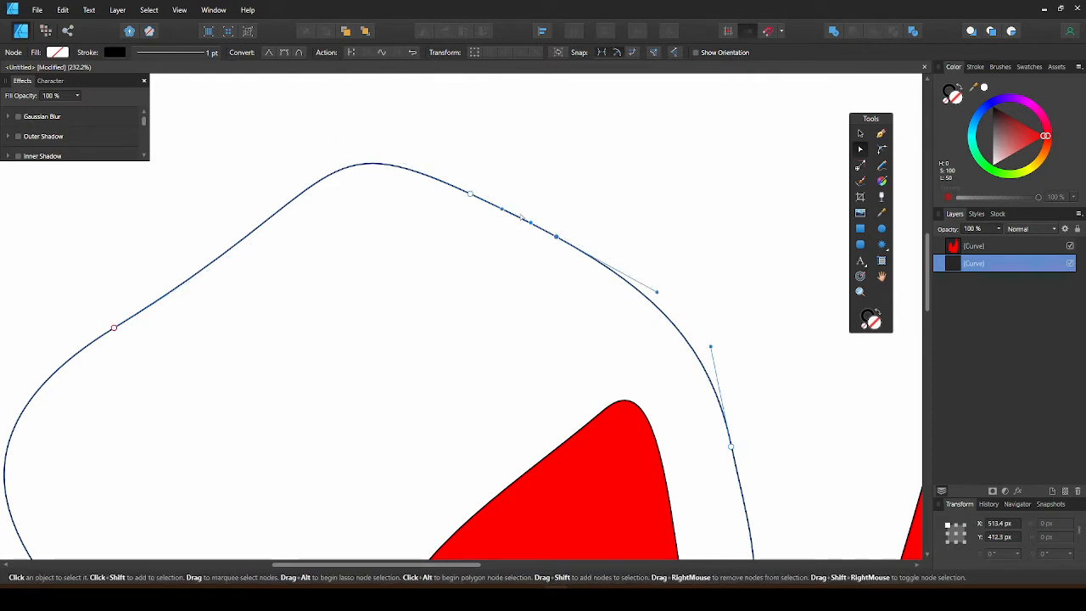
Delete three segments of the unfilled outline: the short piece at the upper right, the right-hand segment and the left-hand segment.
ctrl+click(519, 219)
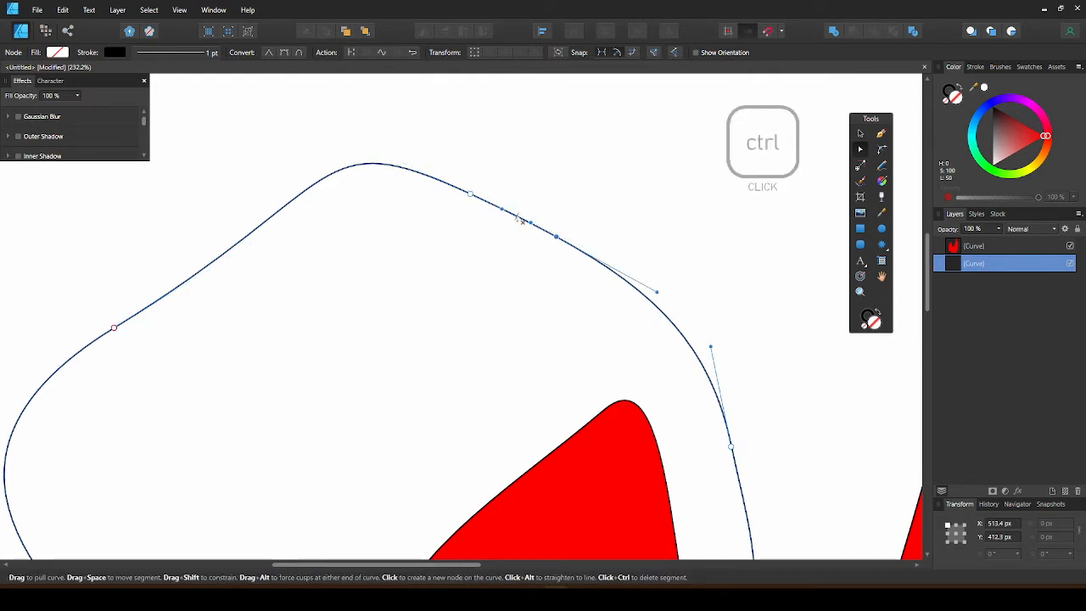
scroll(489, 266, down, 3)
scroll(497, 237, up, 2)
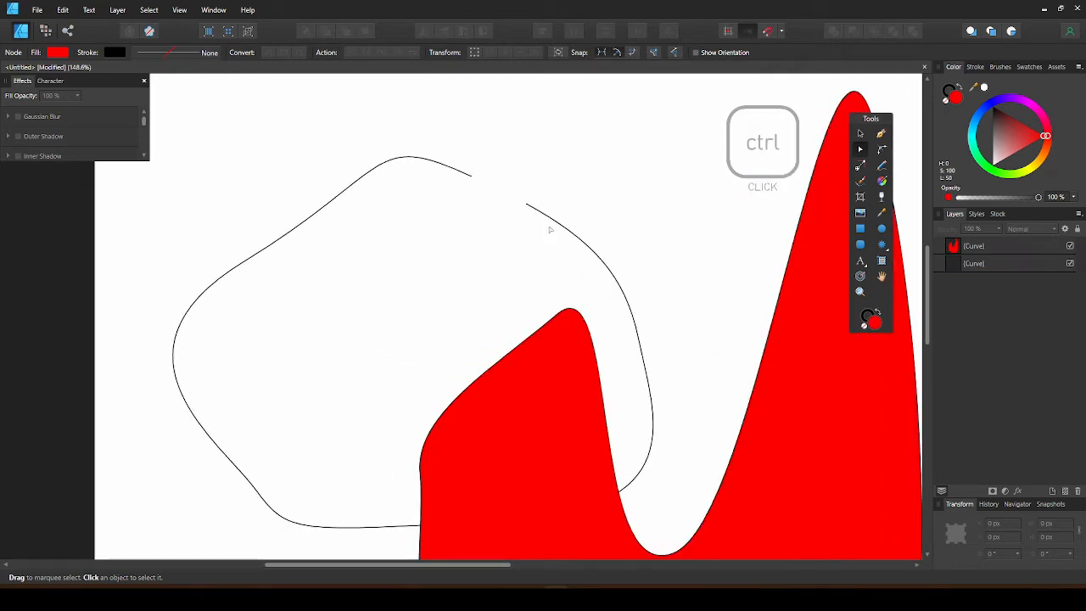
ctrl+click(652, 388)
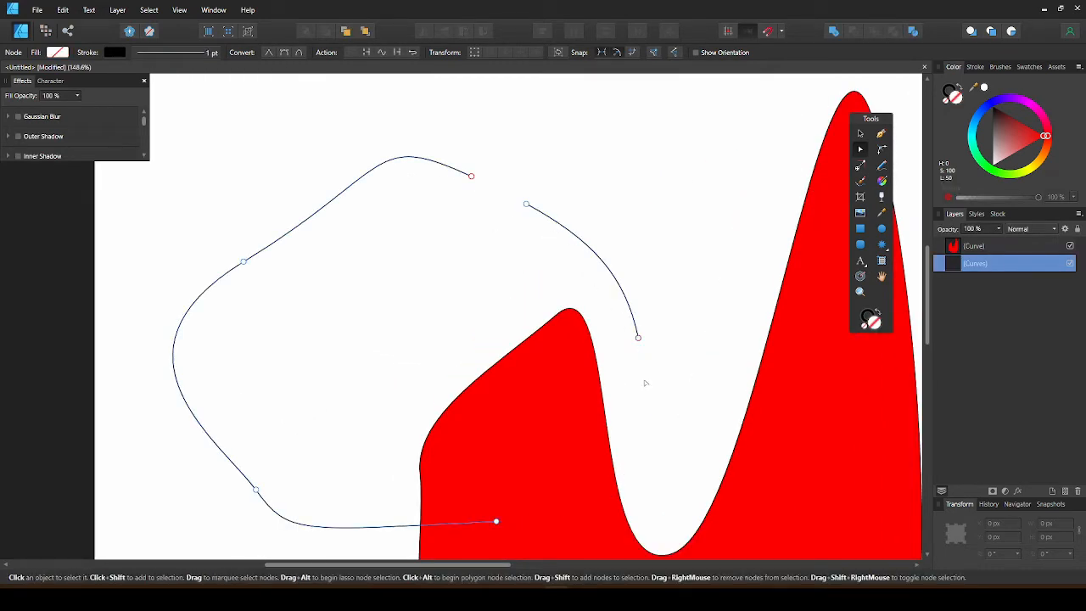
scroll(627, 373, down, 3)
scroll(492, 313, up, 1)
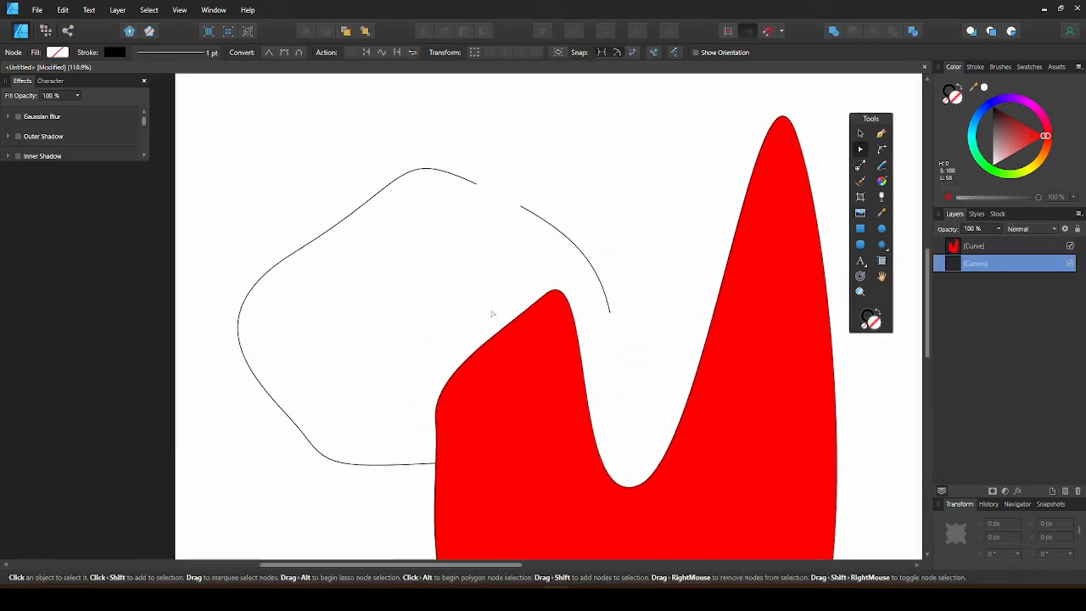
ctrl+click(260, 283)
click(251, 251)
scroll(250, 250, down, 3)
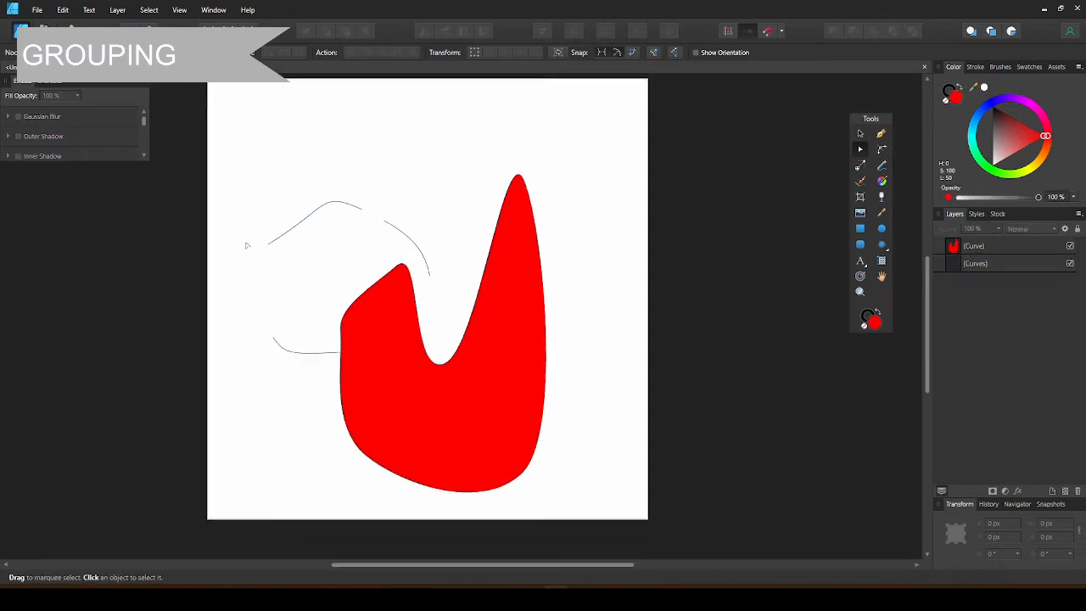
Select the red shape together with the unfilled outline and group them.
key(v)
click(500, 285)
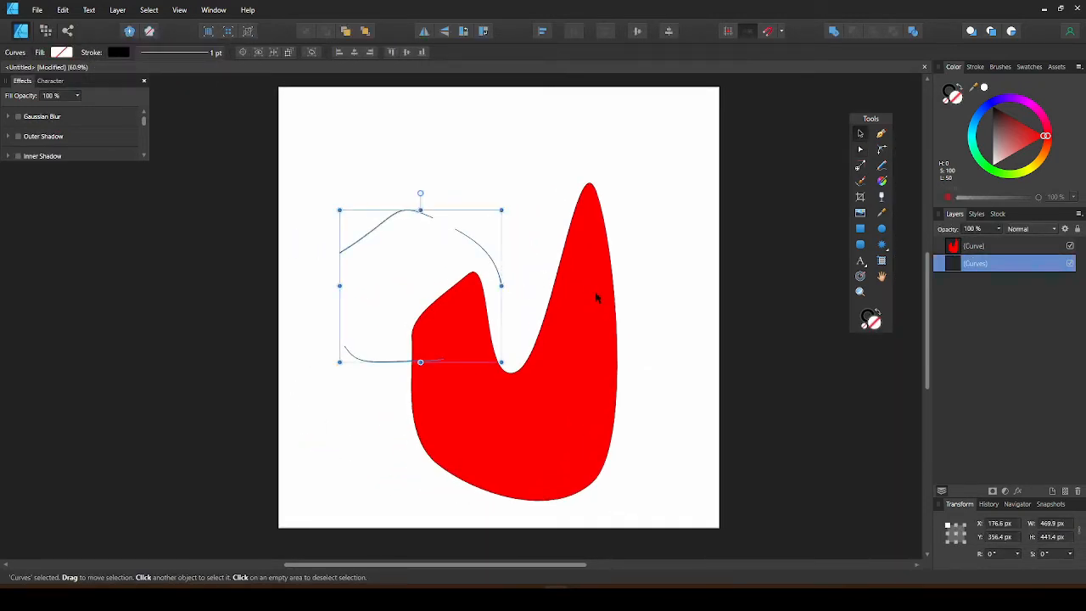
click(597, 297)
drag(541, 318, 364, 236)
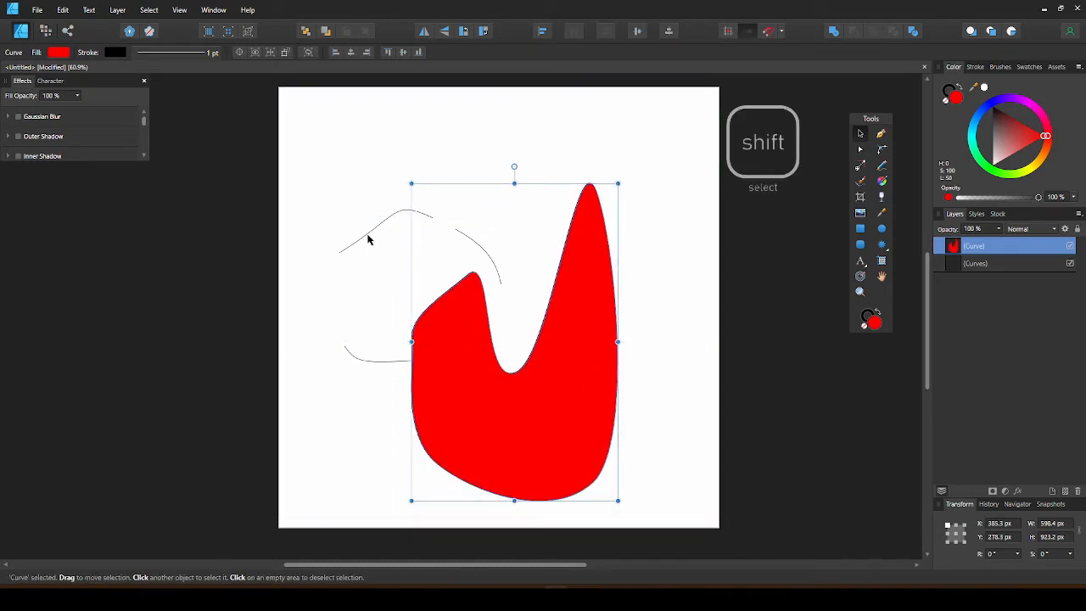
shift+click(367, 239)
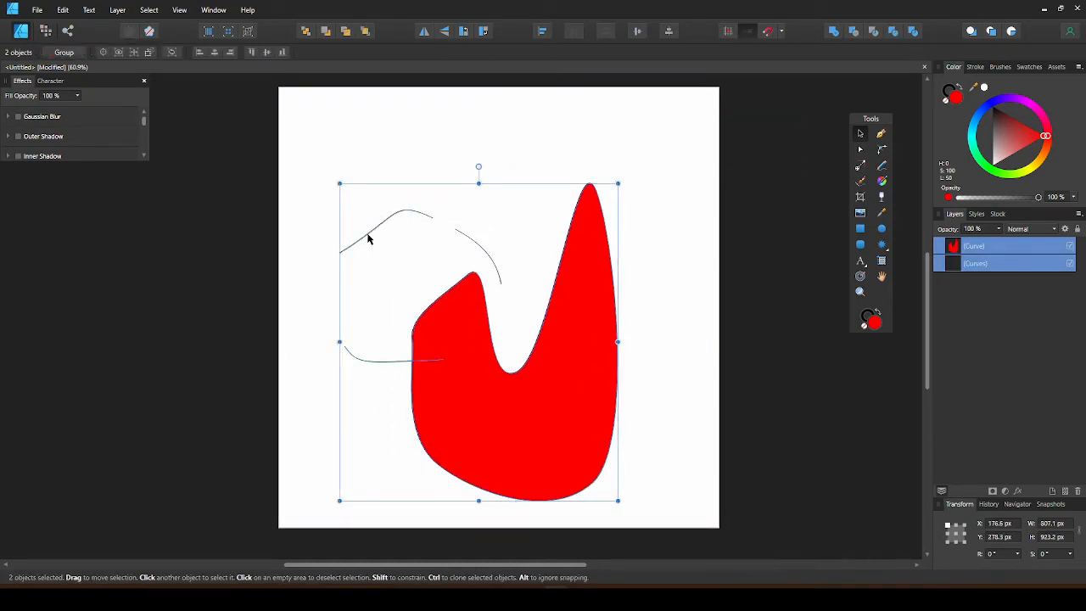
key(ctrl+g)
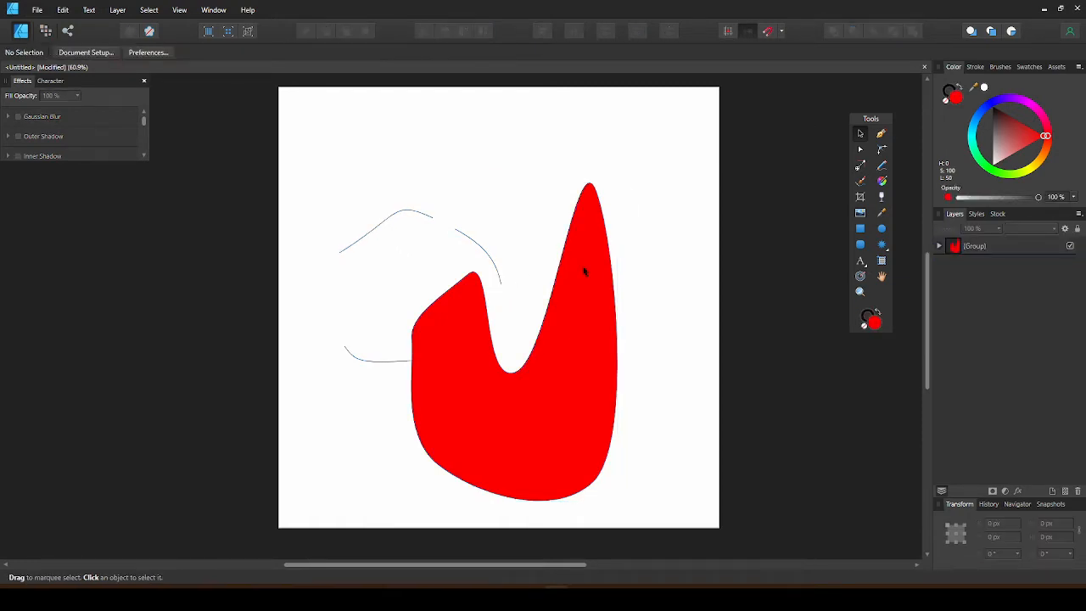
Try moving the group upward to about X 200, Y 116 px, and undo the move.
drag(585, 271, 572, 254)
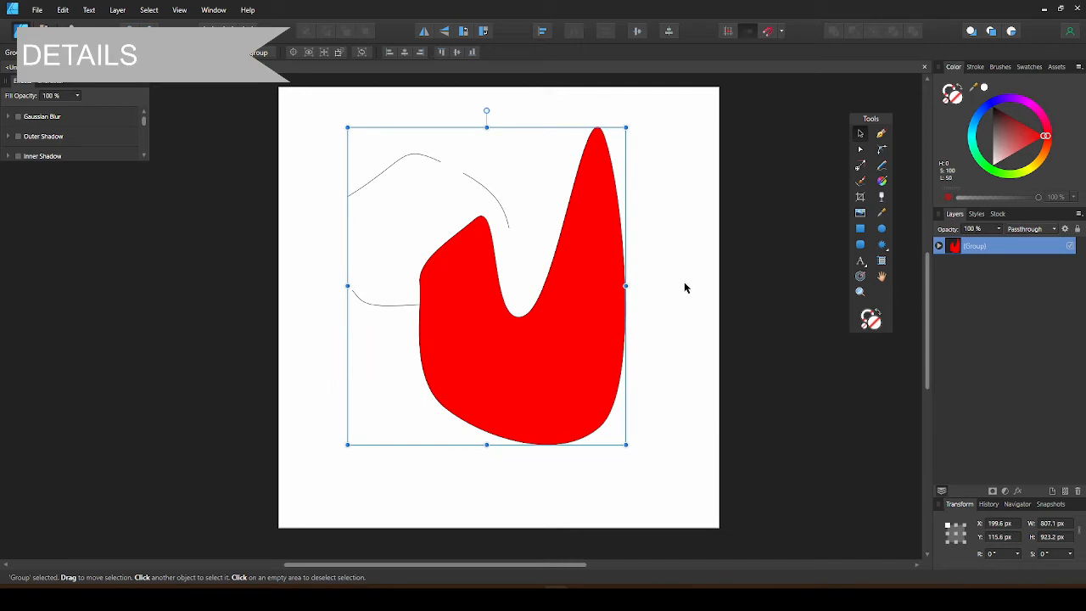
key(ctrl+z)
key(ctrl+d)
Draw nine lime circles of varied sizes scattered over the red shape with the Ellipse tool.
key(e)
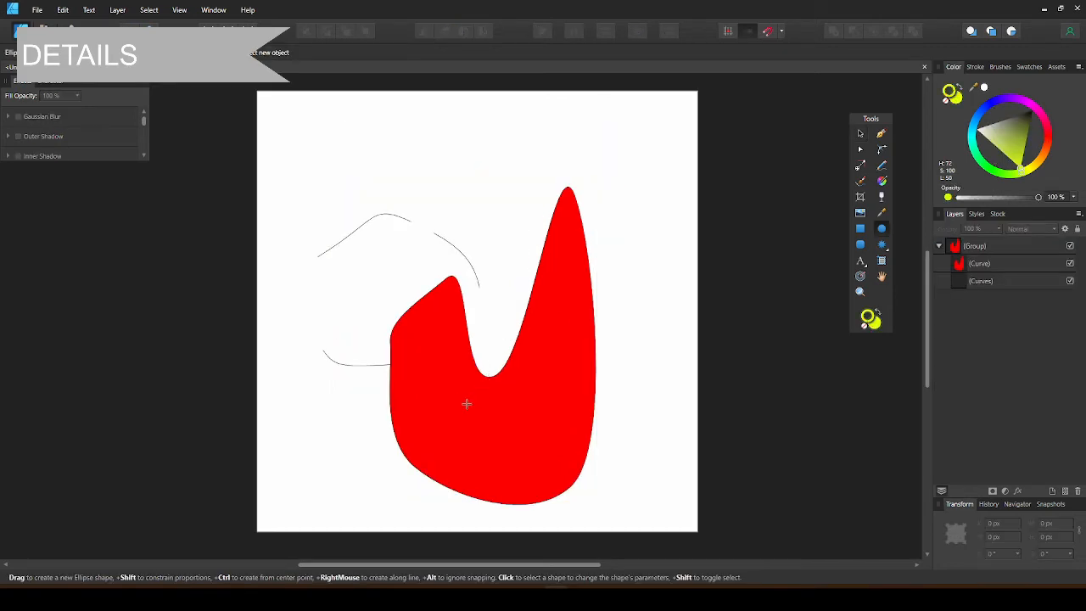
mouse_move(430, 376)
mouse_down()
mouse_move(455, 400)
mouse_move(457, 444)
mouse_up()
drag(477, 465, 507, 496)
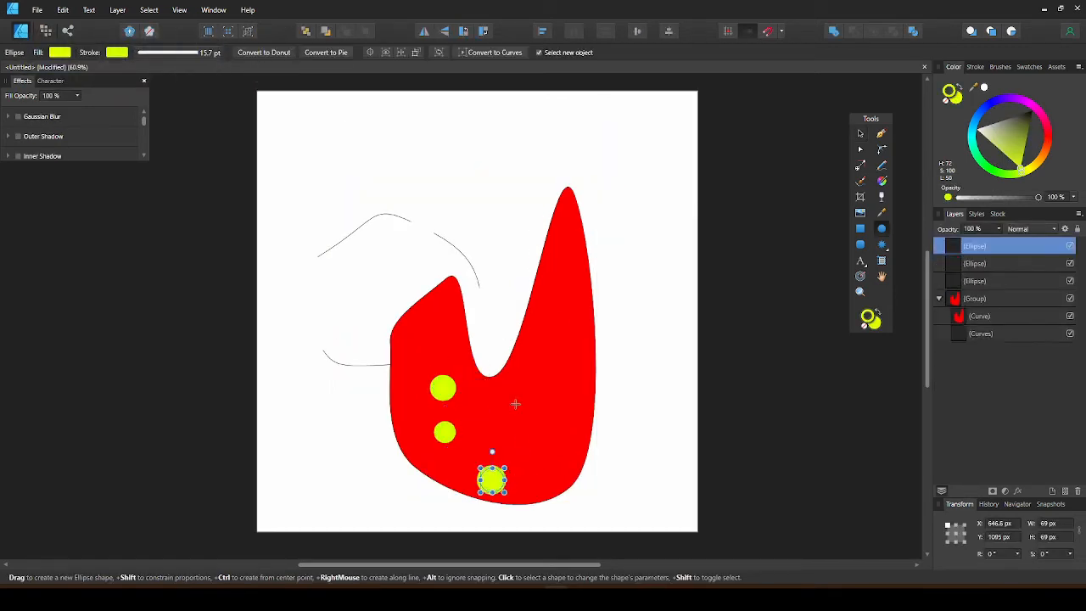
drag(511, 401, 527, 417)
drag(478, 422, 561, 468)
drag(528, 342, 594, 417)
drag(559, 326, 582, 348)
key(v)
Shift the red group to about X 203, Y 315 px and reposition three of the lime circles over it.
scroll(528, 413, up, 3)
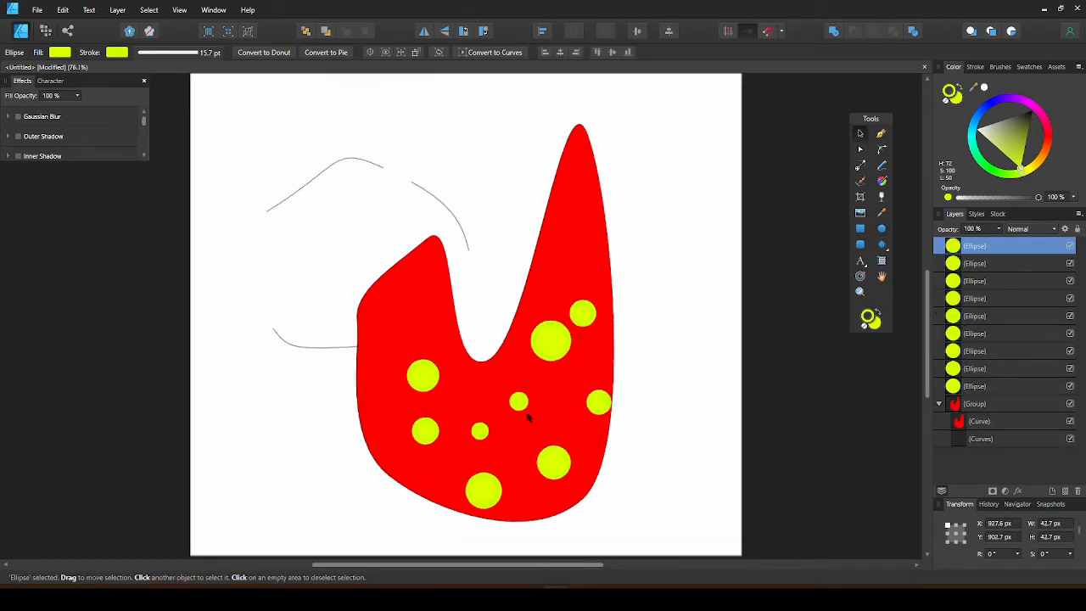
click(529, 412)
click(698, 262)
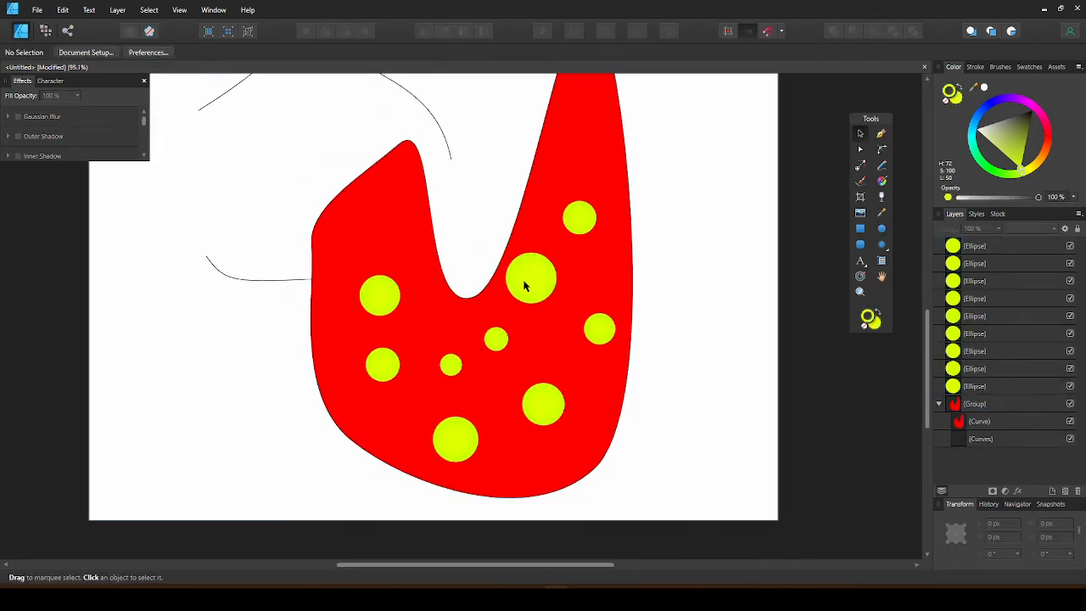
drag(520, 283, 561, 324)
drag(500, 350, 483, 314)
drag(553, 398, 518, 398)
Try moving the red group beneath the lime circles, and undo the move.
drag(608, 220, 523, 414)
key(ctrl+z)
key(ctrl+z)
key(ctrl+z)
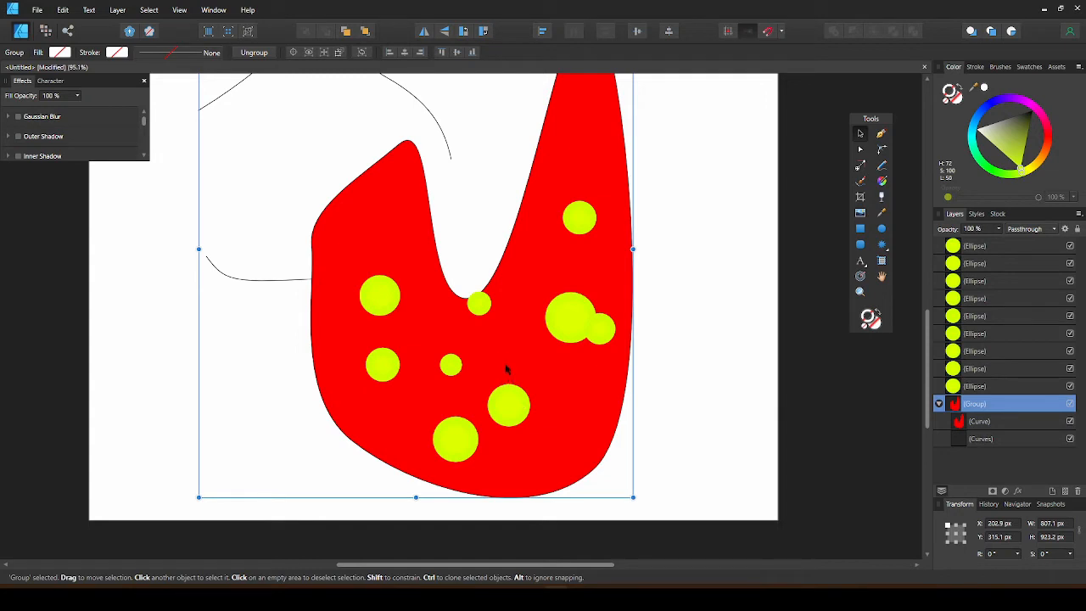
Lock the red group and try to move it.
key(ctrl+l)
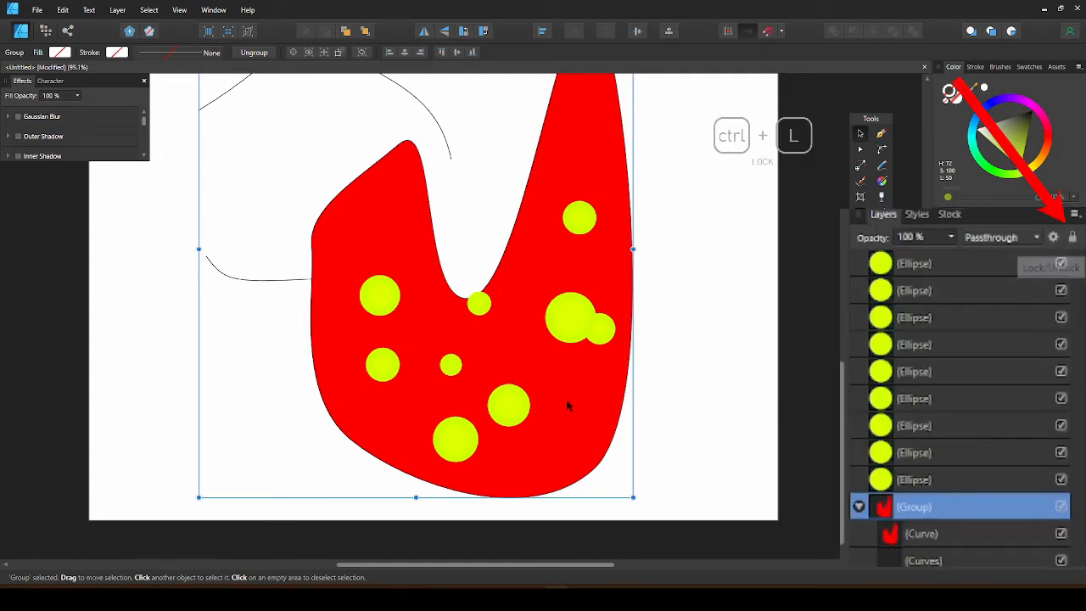
drag(582, 393, 625, 462)
scroll(785, 420, down, 3)
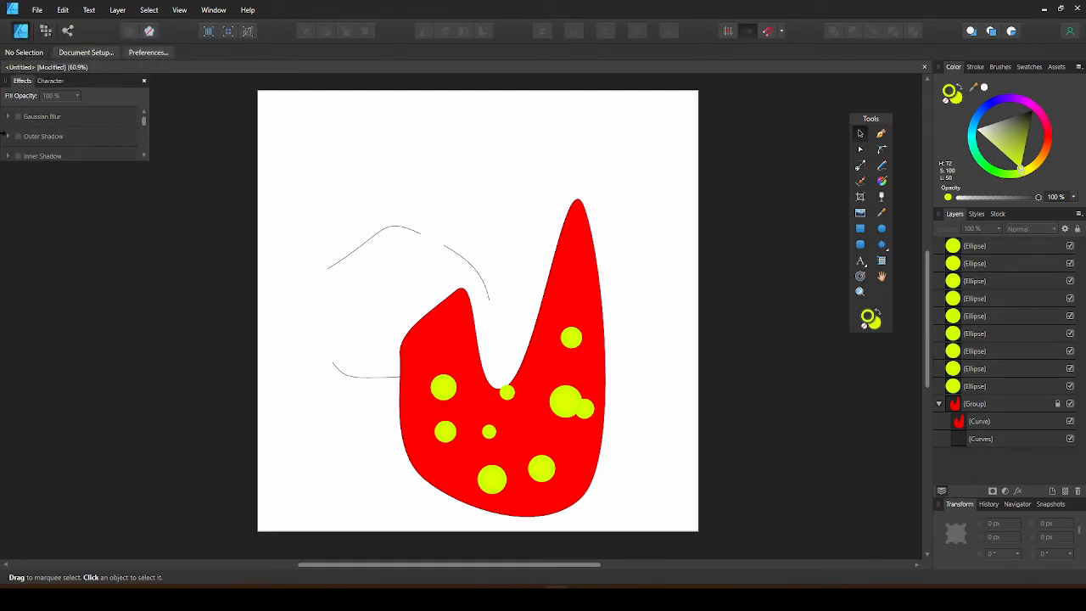
Export the whole document as a PNG at 1280 × 1280 px with bilinear resampling.
click(37, 9)
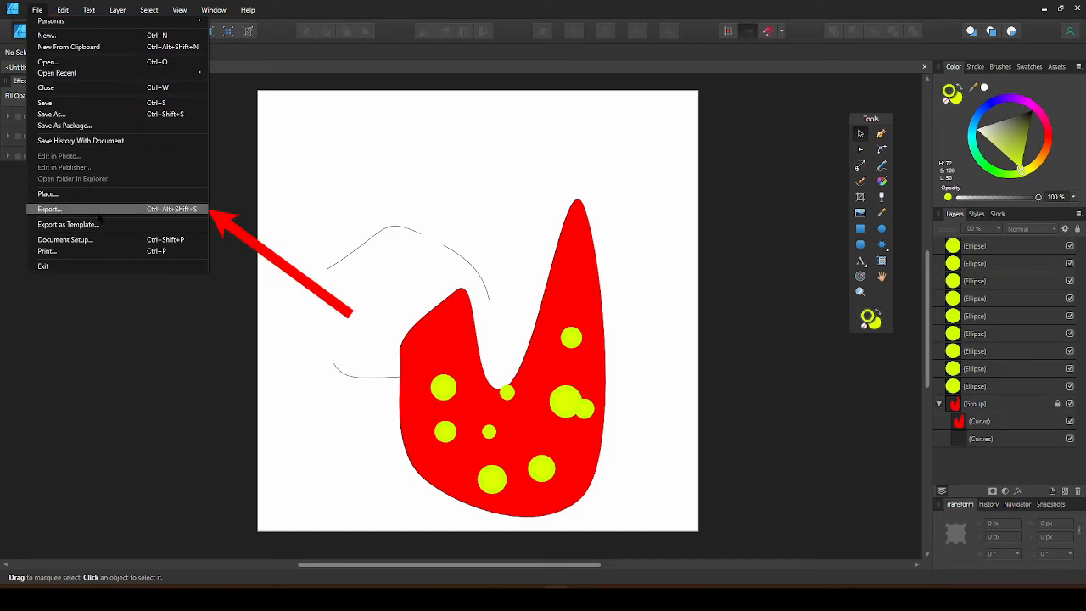
click(252, 496)
key(ctrl+alt+shift+s)
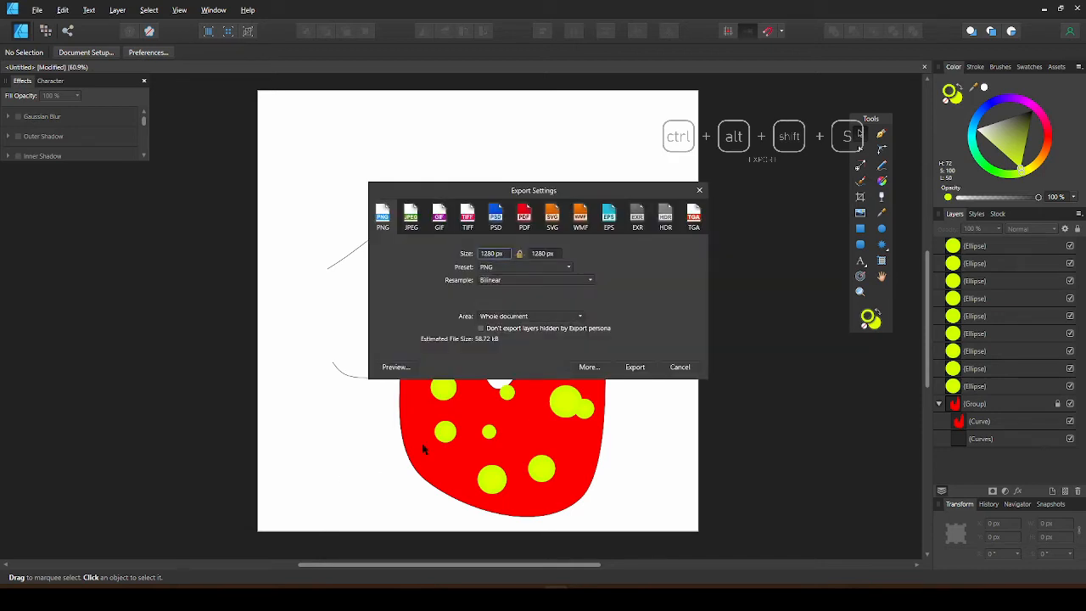
click(634, 367)
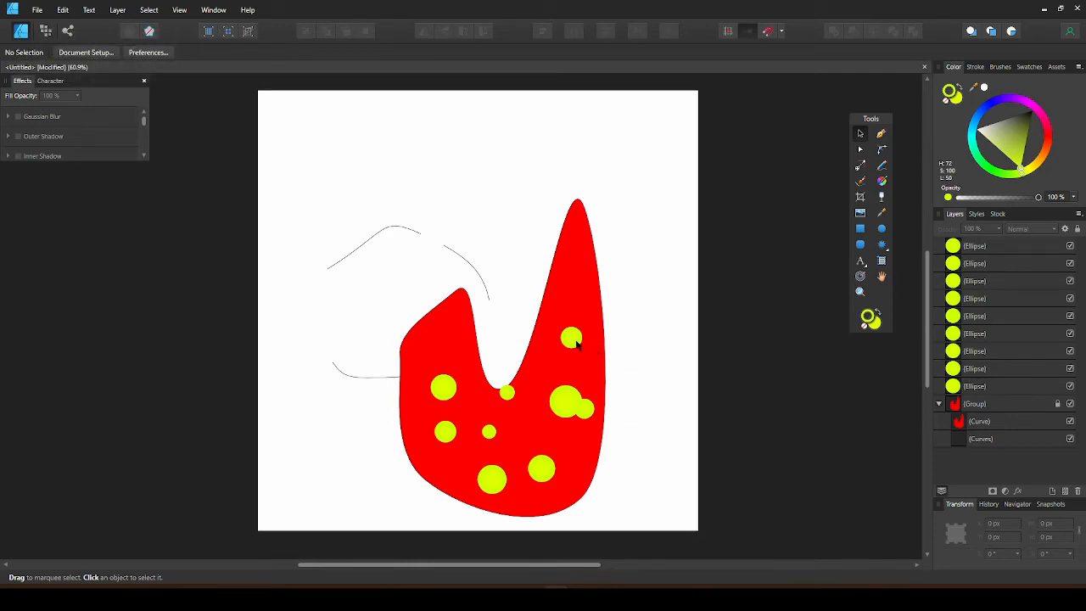
Select all nine lime circles and move them beyond the artboard's right side to about X 1355, Y 724 px.
drag(637, 303, 405, 557)
drag(565, 395, 645, 388)
drag(804, 377, 868, 415)
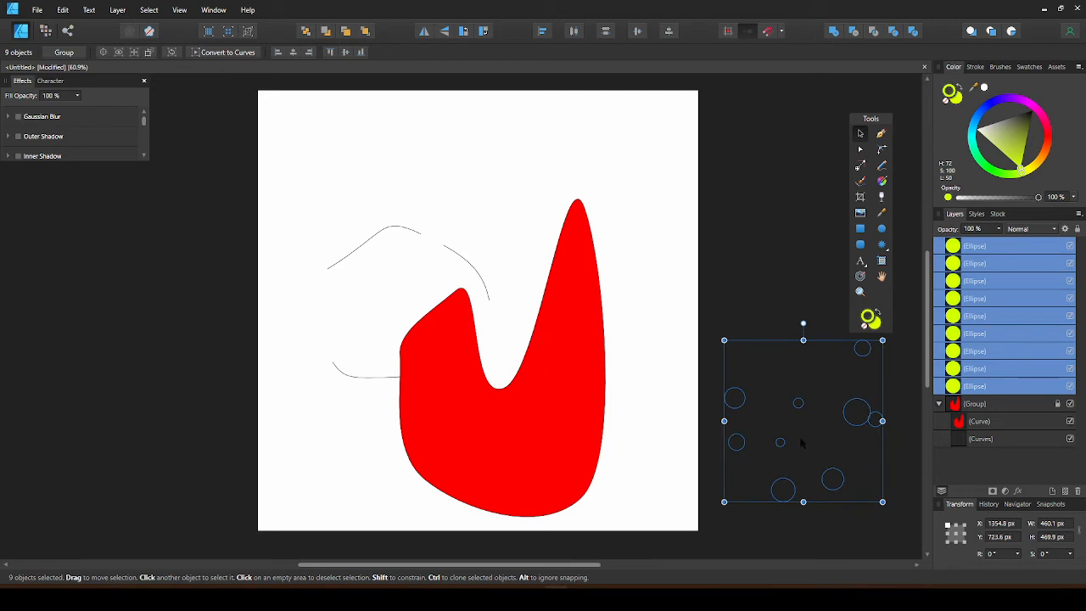
click(762, 271)
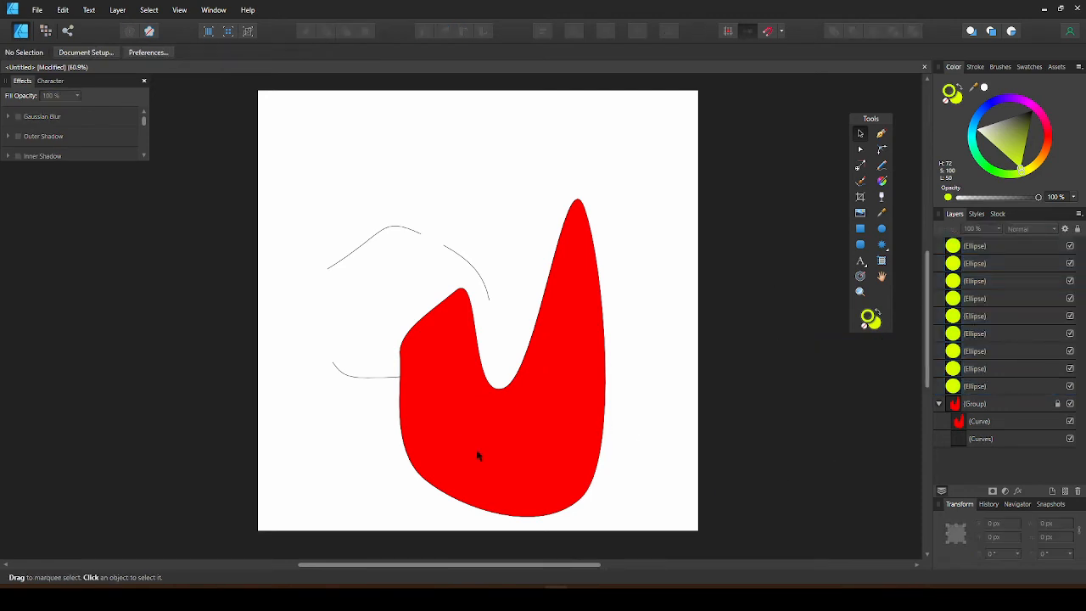
key(ctrl+z)
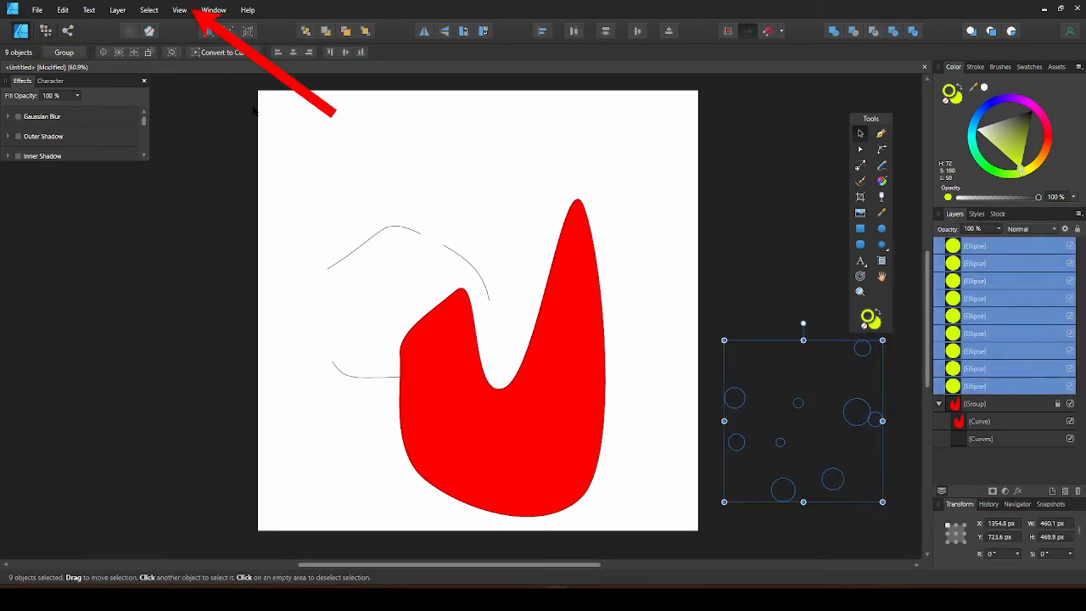
Turn off clipping to the canvas in the view mode to show the circles outside the artboard.
click(179, 10)
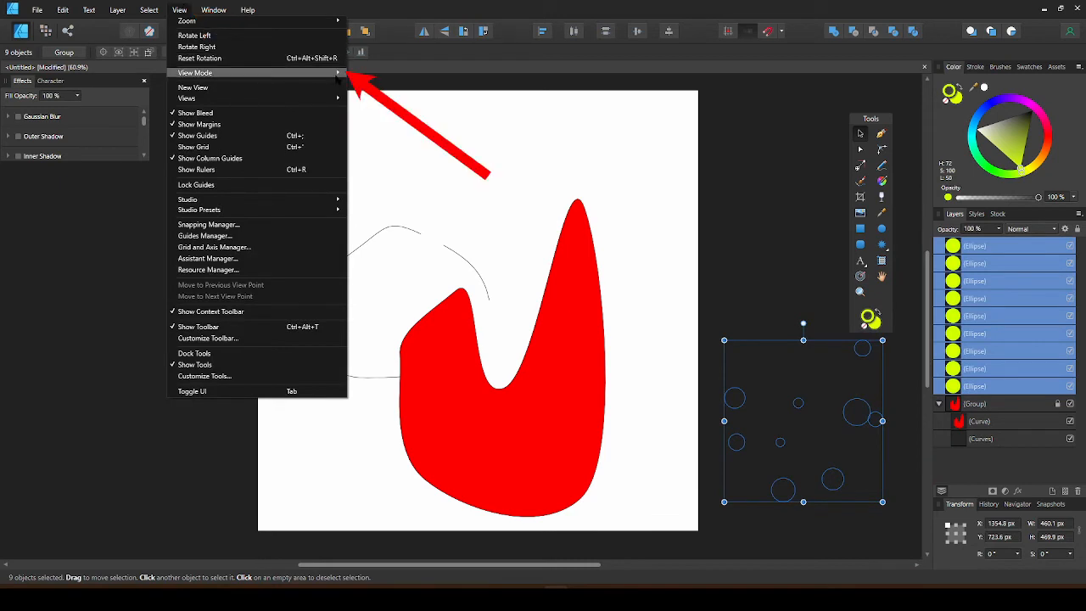
mouse_move(337, 77)
click(405, 151)
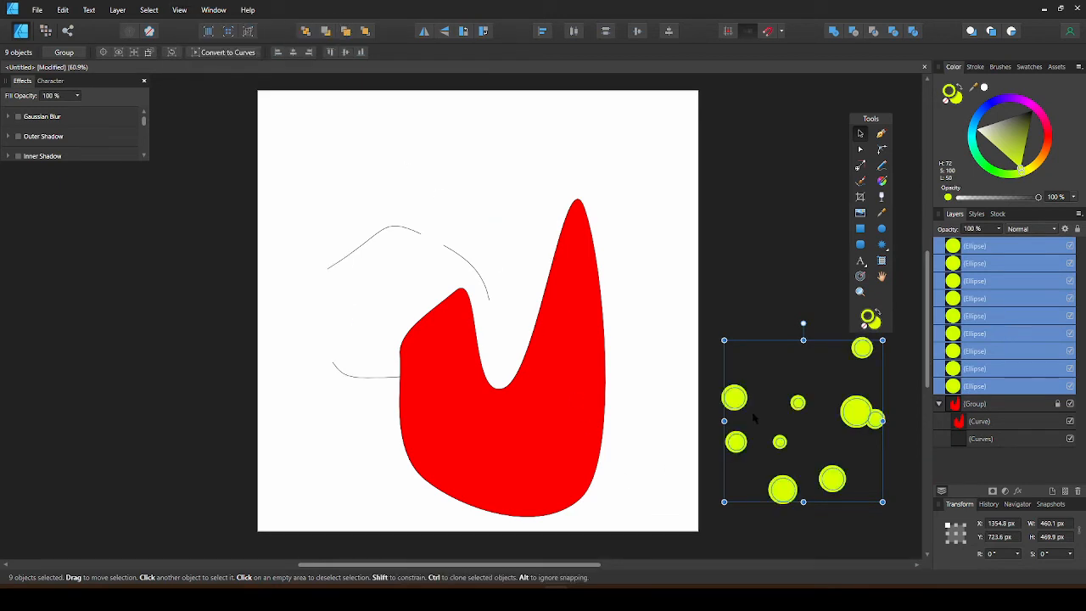
click(681, 284)
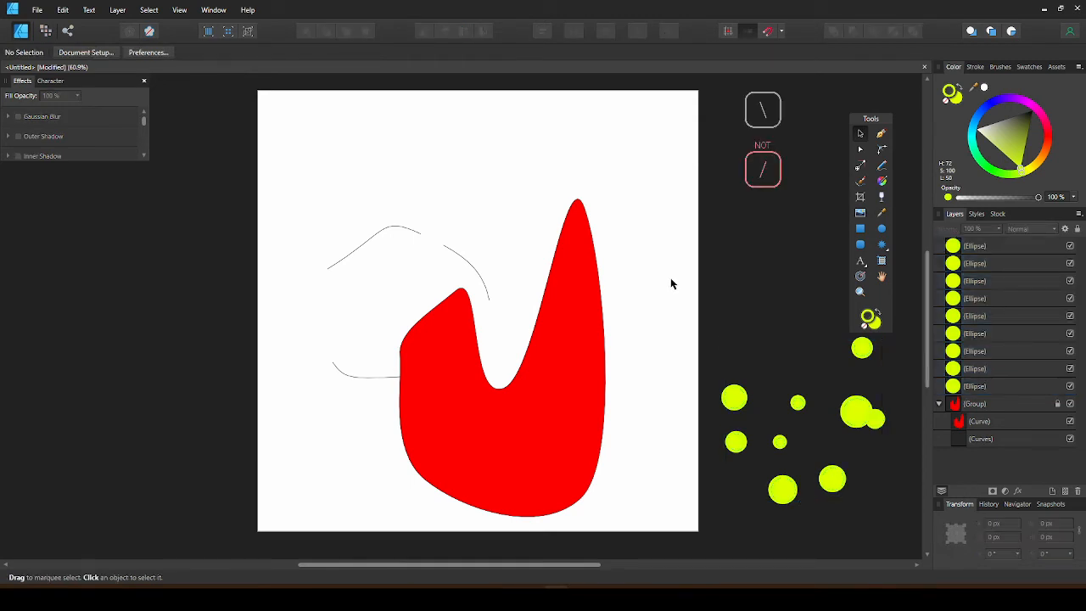
Toggle canvas clipping on and off several times, ending with objects beyond the artboard shown.
key(backslash)
key(backslash)
key(backslash)
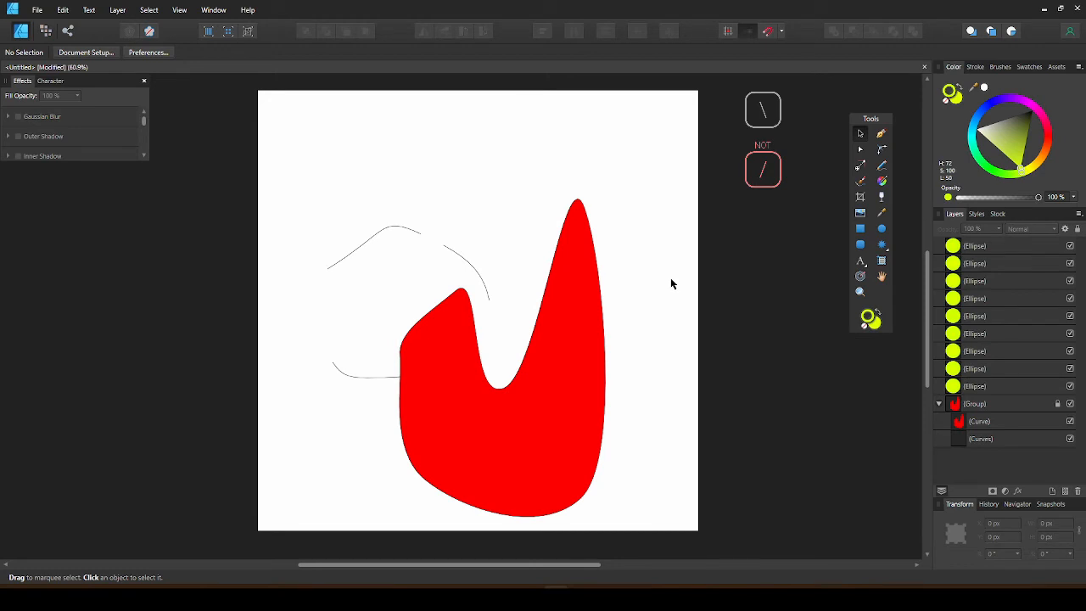
key(backslash)
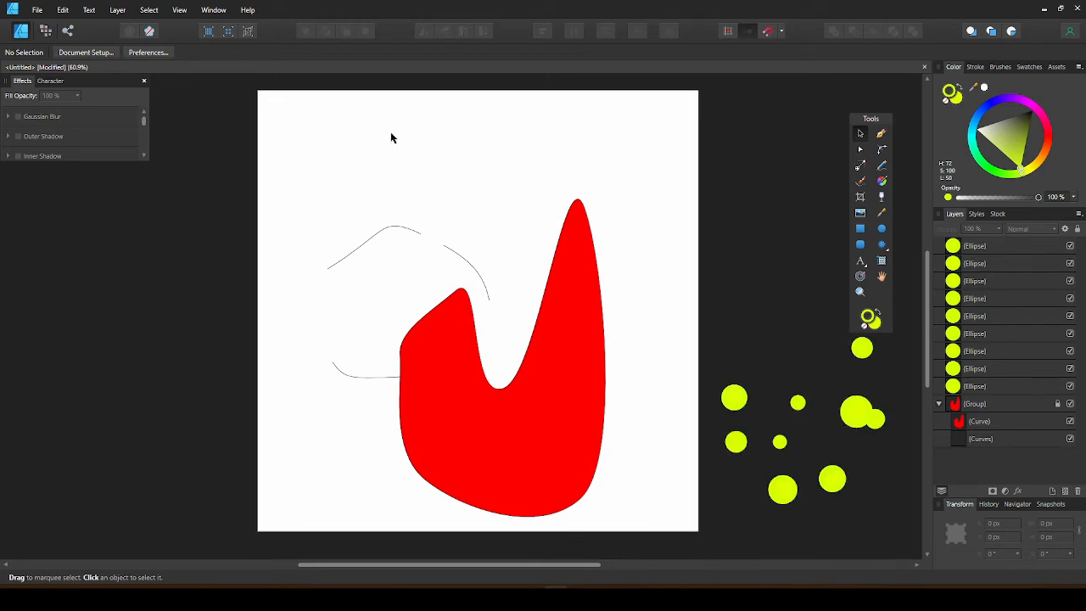
Show the grid and draw a lime circle about 96 × 100 px along its lines at about X 200, Y 200 px.
click(180, 9)
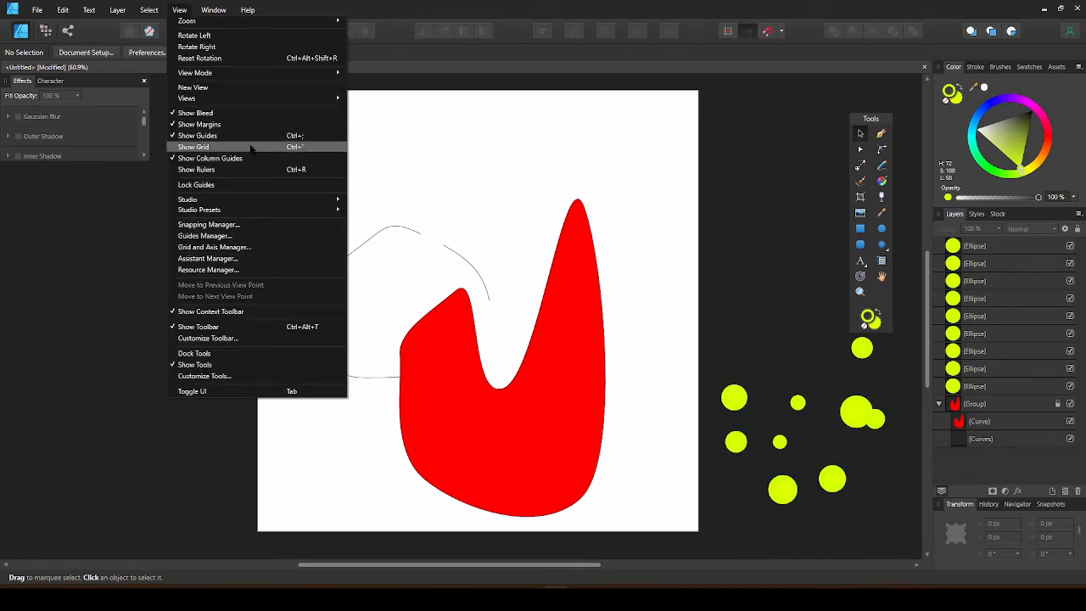
click(252, 148)
scroll(344, 203, up, 5)
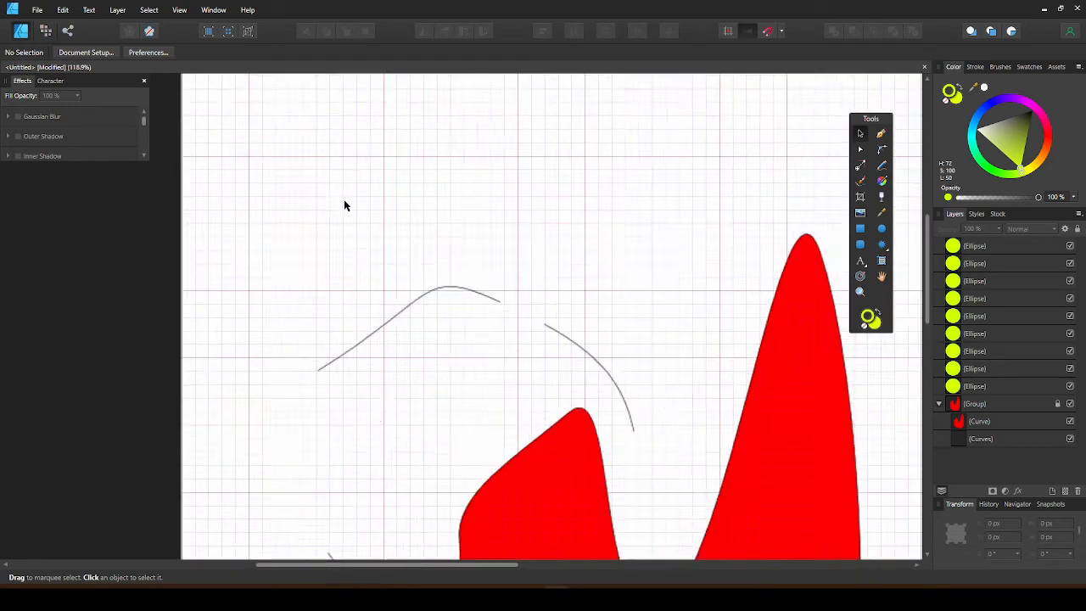
click(881, 229)
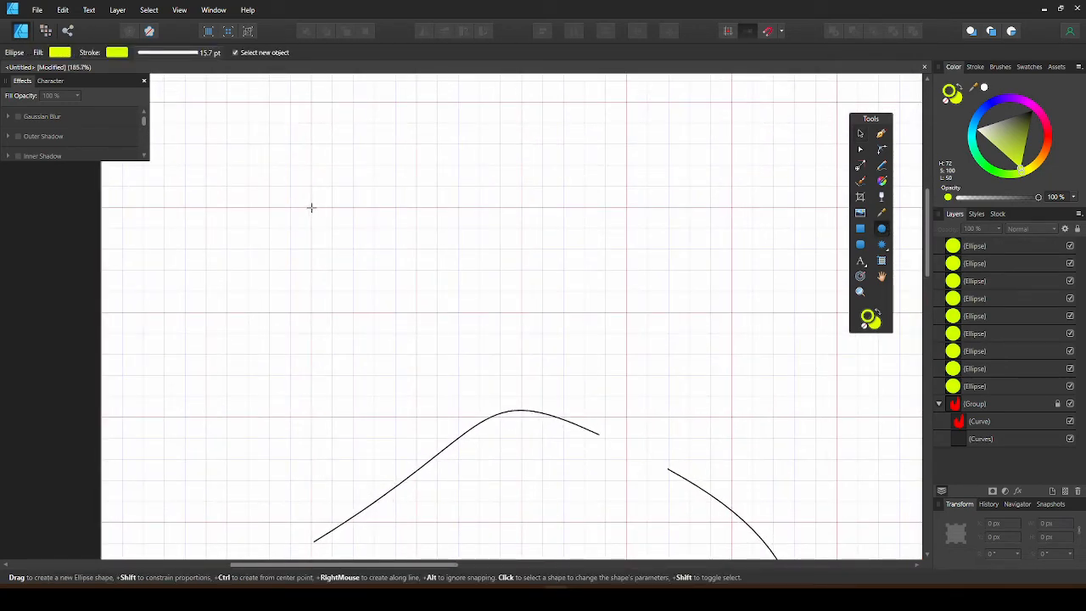
drag(310, 207, 415, 311)
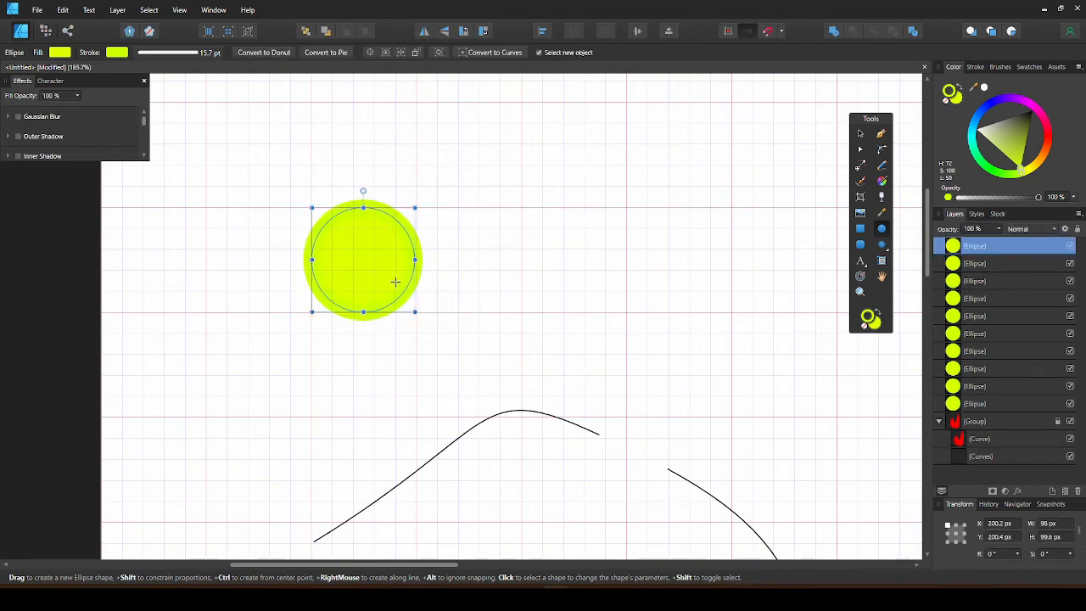
key(v)
click(455, 270)
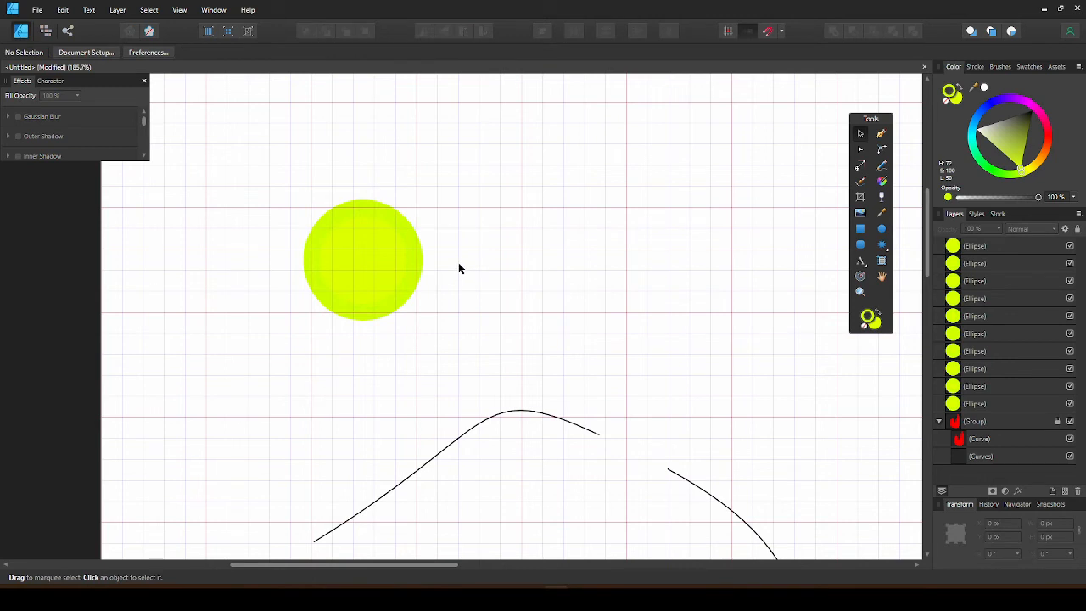
Draw a second lime circle about 100 px across at X 400, Y 200 px using the grid, and hide the grid.
key(ctrl+apostrophe)
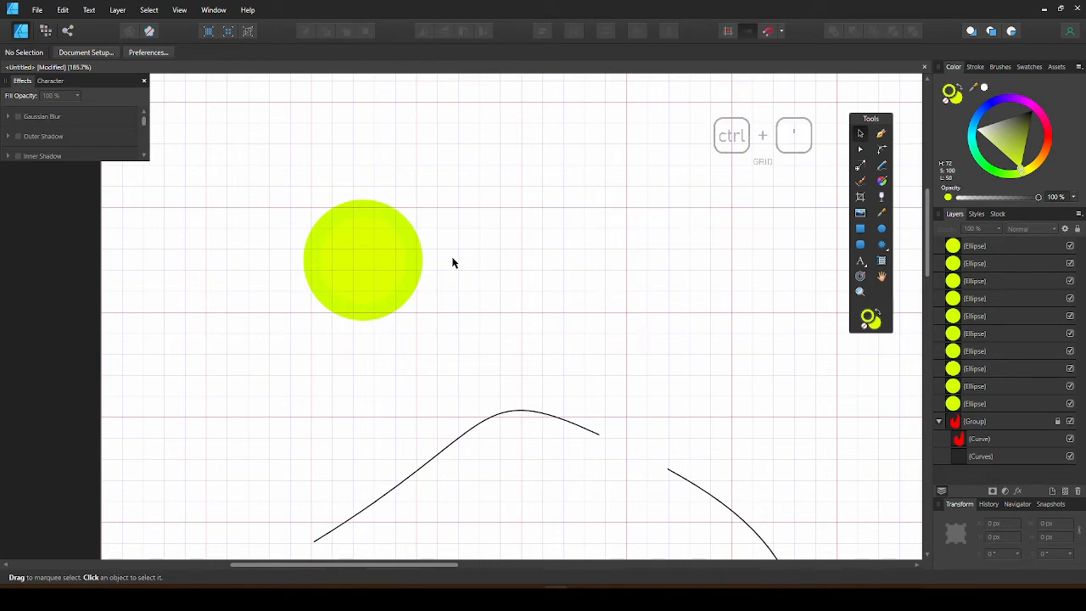
key(ctrl+apostrophe)
key(e)
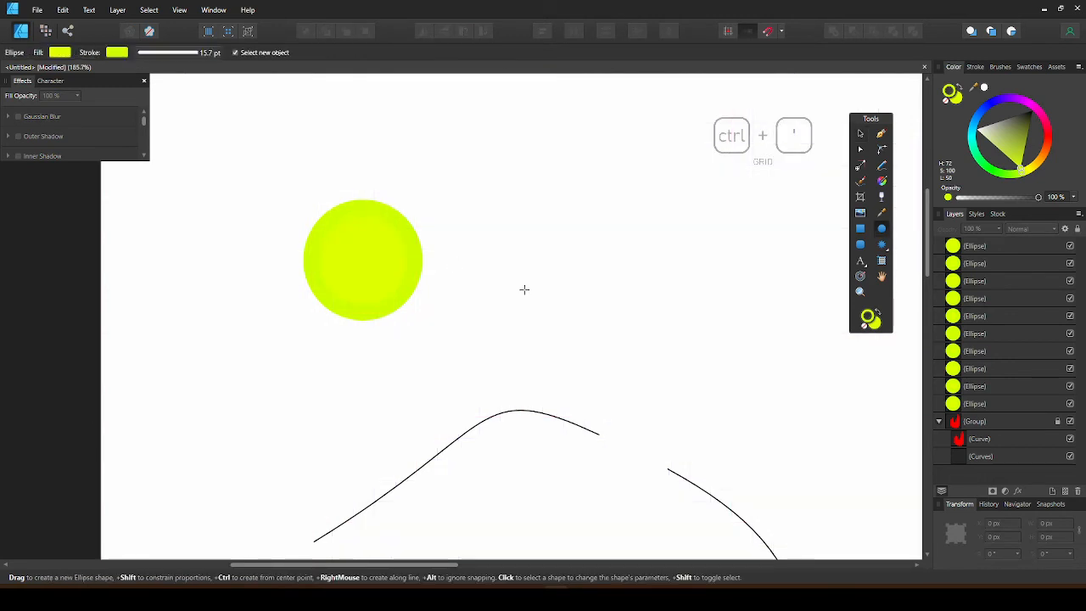
key(ctrl+apostrophe)
drag(522, 208, 629, 309)
key(ctrl+apostrophe)
key(v)
click(575, 363)
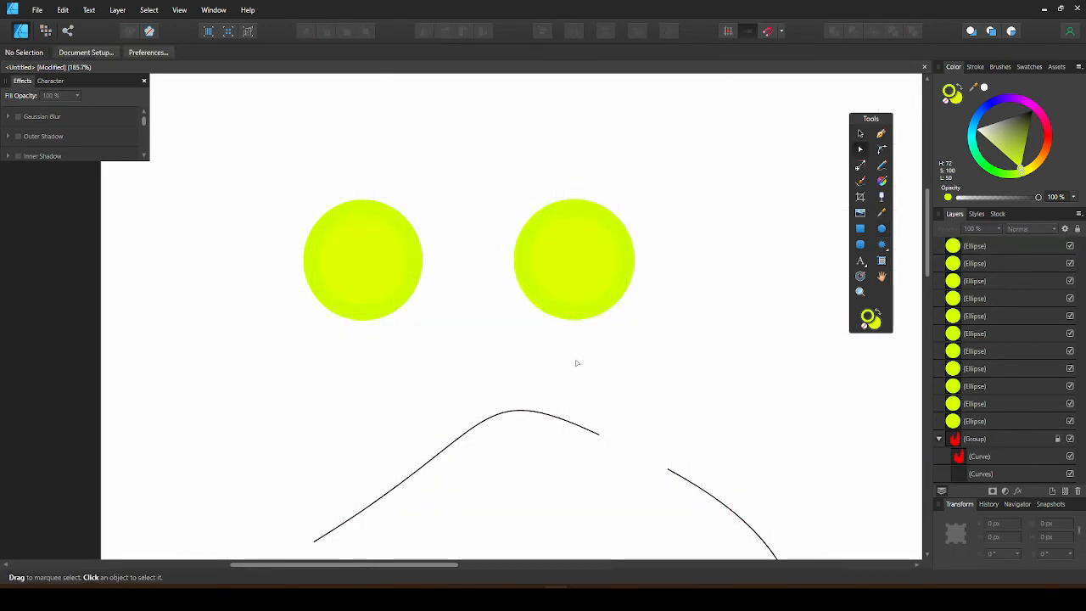
Select the second lime circle and nudge it straight up to Y 165.8 px in large and small increments.
click(586, 250)
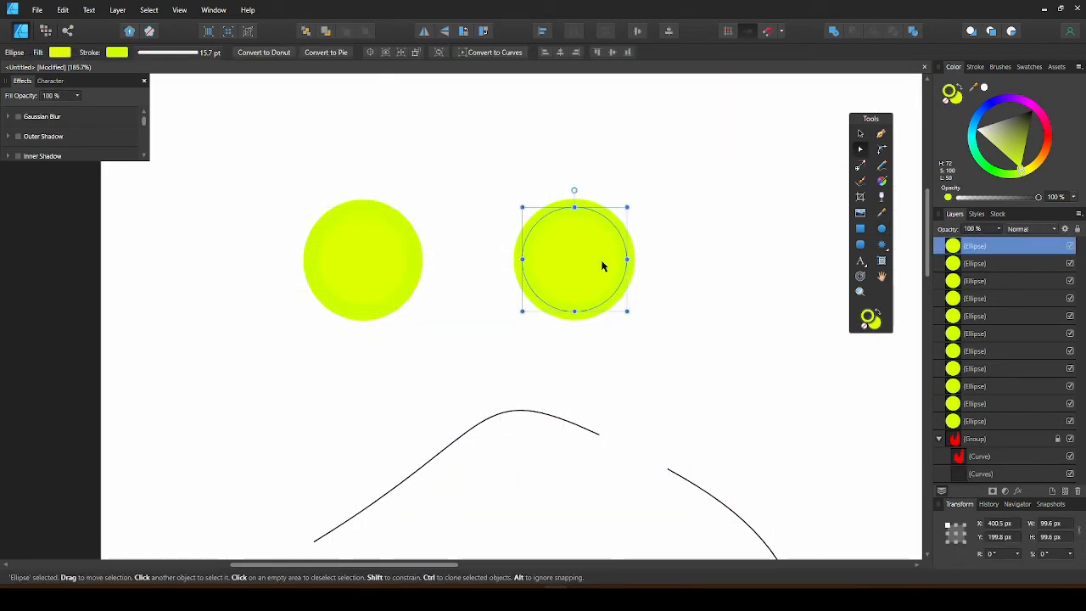
key(shift+Up)
key(shift+Up)
key(shift+Up)
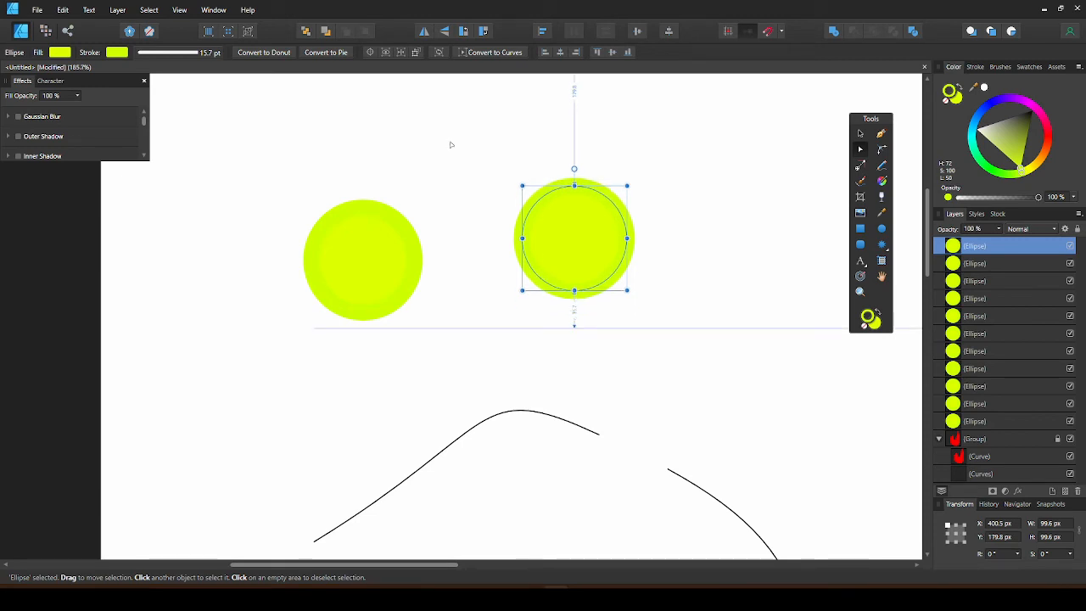
key(Up)
key(Up)
key(Up)
key(Up)
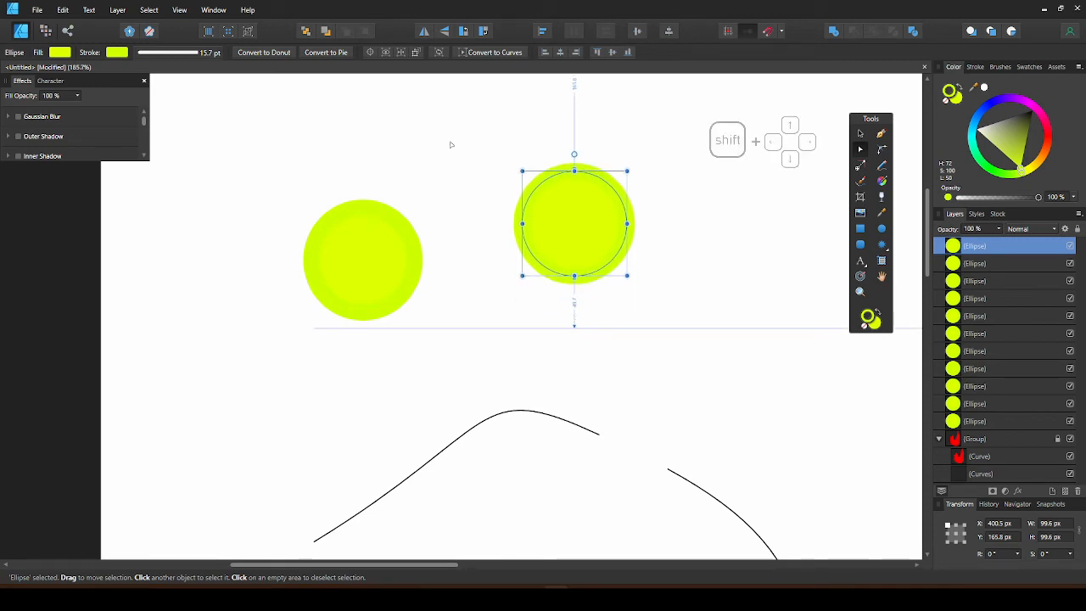
Nudge the second lime circle up and back down in large increments, ending at Y 205.8 px.
key(shift+Up)
key(shift+Up)
key(shift+Up)
key(shift+Down)
key(shift+Down)
key(shift+Down)
key(shift+Down)
key(shift+Down)
key(shift+Down)
key(shift+Down)
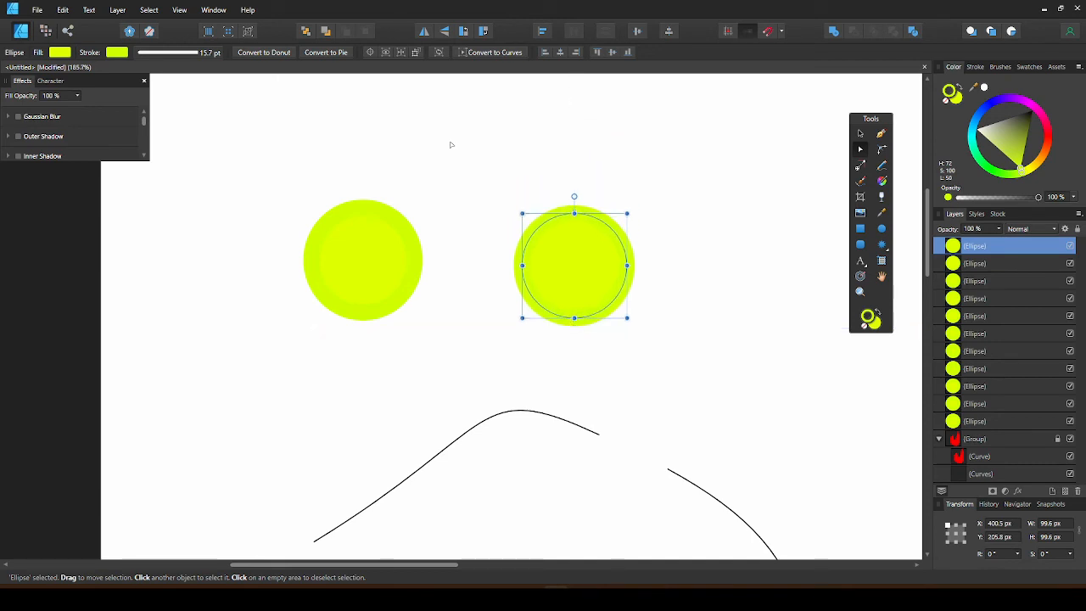
Move the second lime circle over the left edge of the red shape's tall peak, at about X 829, Y 361 px.
click(451, 145)
scroll(509, 316, down, 3)
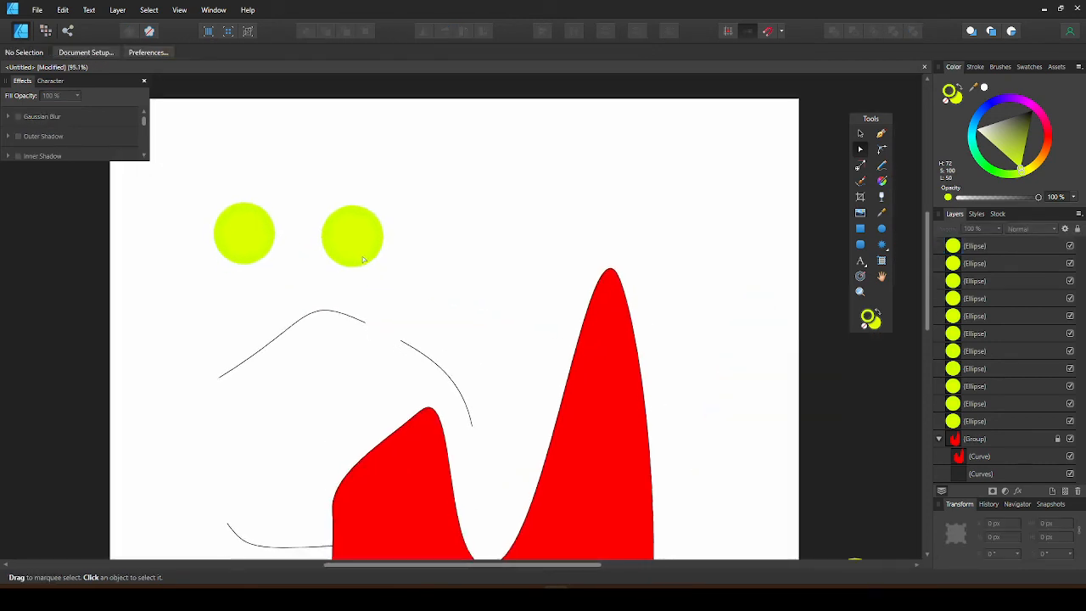
scroll(414, 348, up, 1)
drag(339, 211, 652, 316)
scroll(649, 316, down, 1)
scroll(650, 316, down, 1)
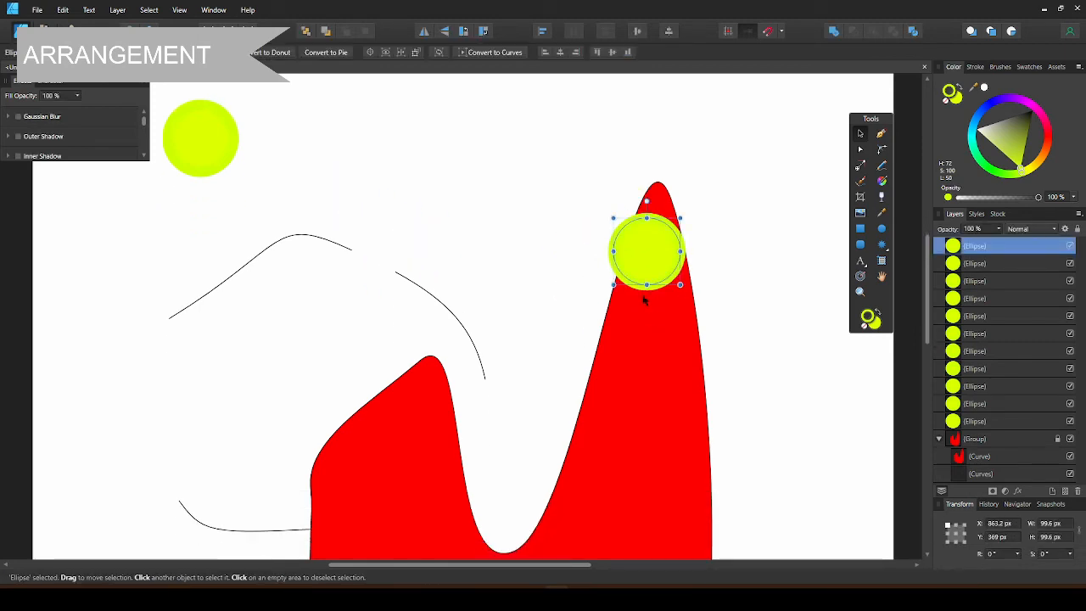
drag(651, 251, 630, 246)
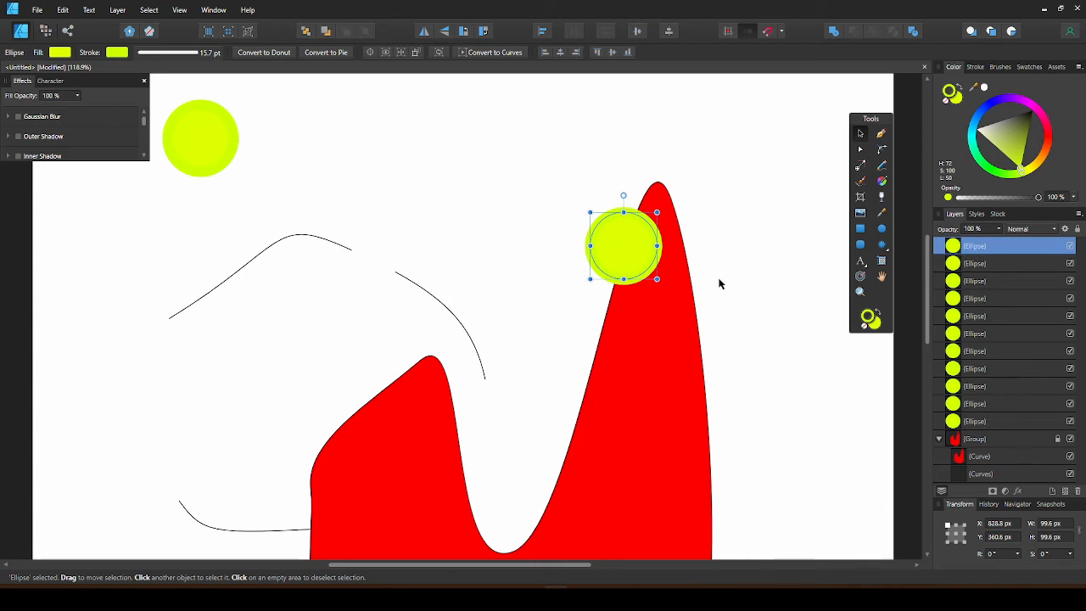
scroll(459, 229, down, 3)
scroll(513, 192, up, 3)
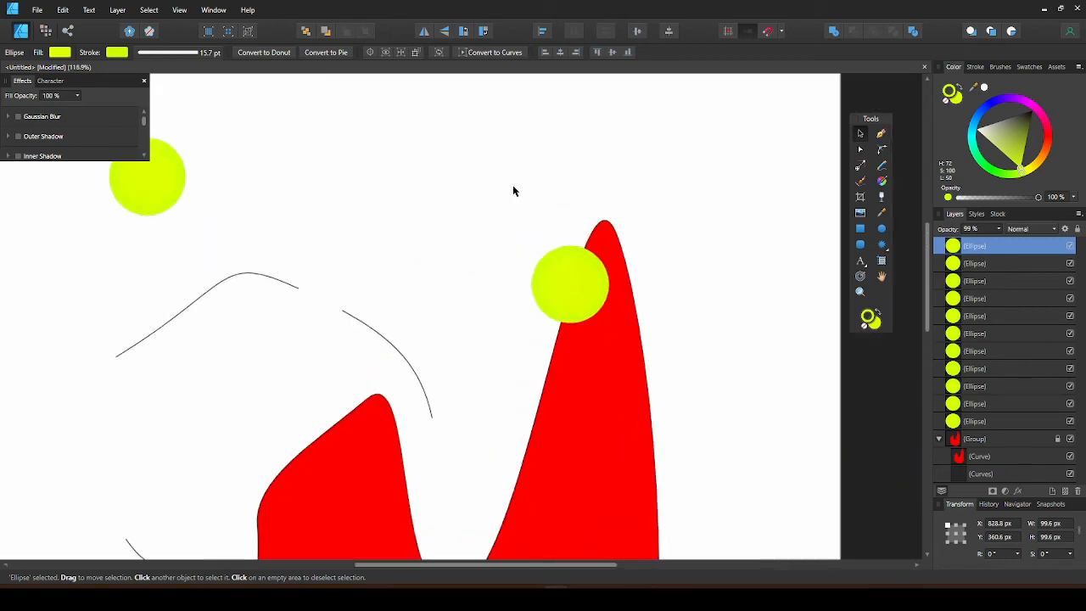
Send the moved lime circle backward one level at a time until it sits behind the red group, and deselect it.
key(ctrl+bracketleft)
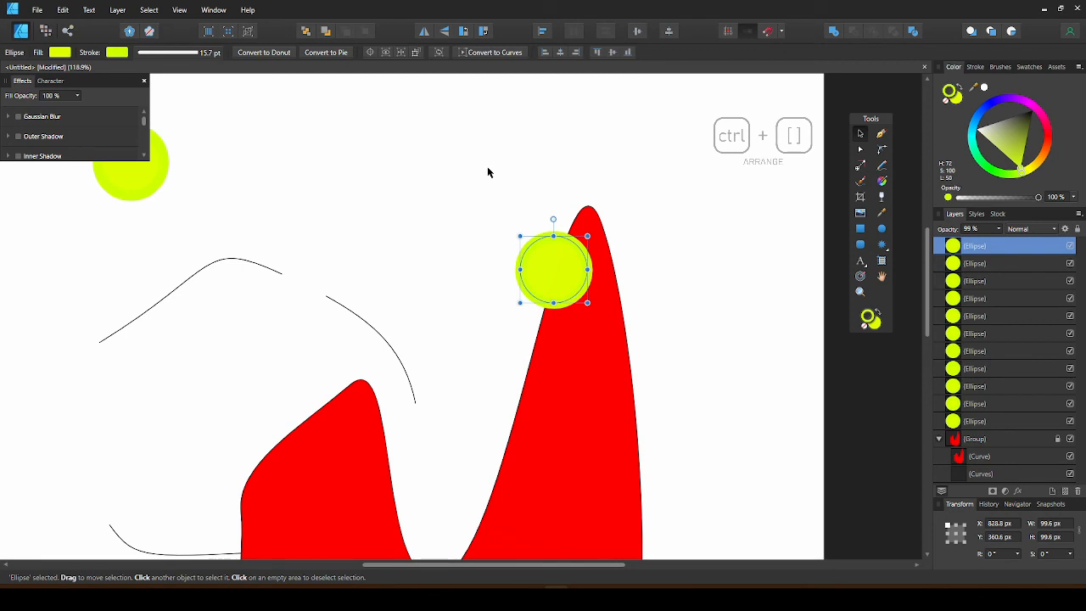
key(ctrl+bracketleft)
key(ctrl+bracketleft)
key(ctrl+bracketleft)
key(ctrl+bracketleft)
key(ctrl+bracketleft)
key(ctrl+bracketleft)
key(ctrl+bracketleft)
key(ctrl+bracketleft)
key(ctrl+bracketleft)
key(ctrl+bracketleft)
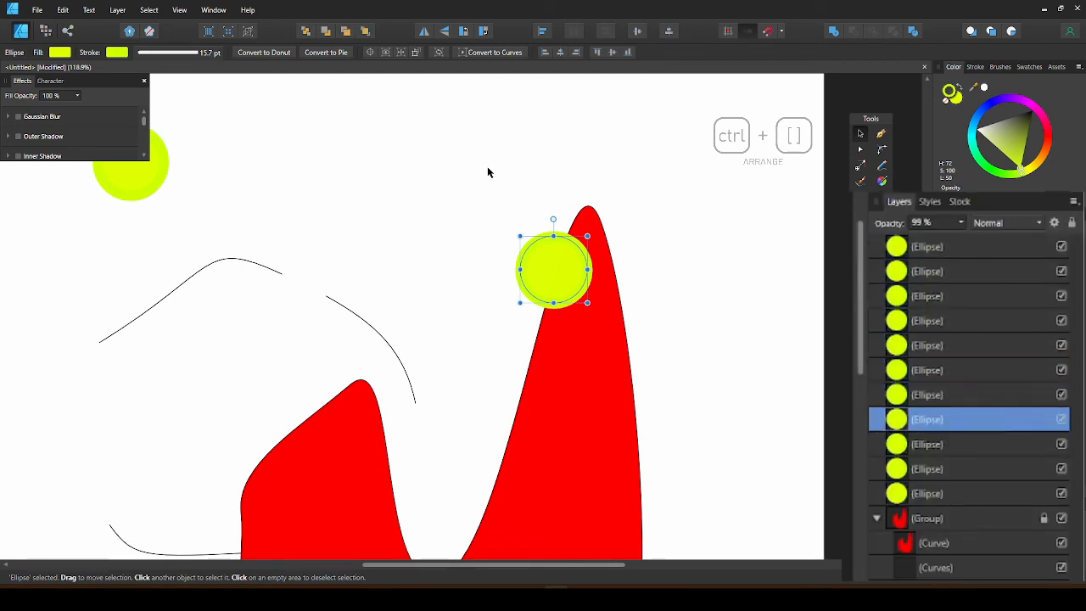
key(ctrl+bracketleft)
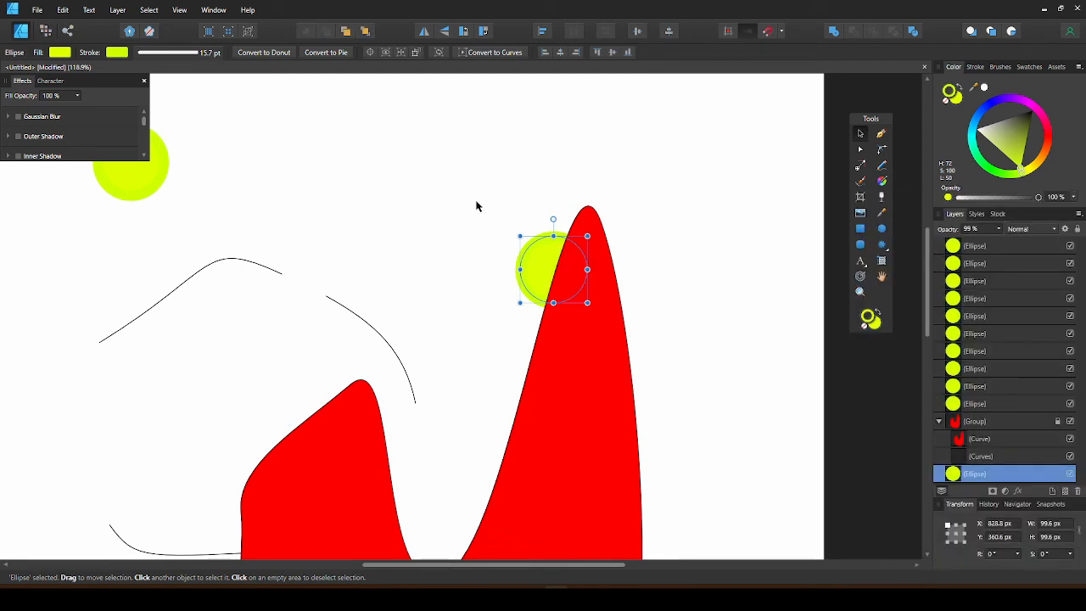
click(480, 209)
Move the first lime circle to about X 240, Y 197 px and convert it to curves.
scroll(339, 263, left, 3)
scroll(339, 263, up, 1)
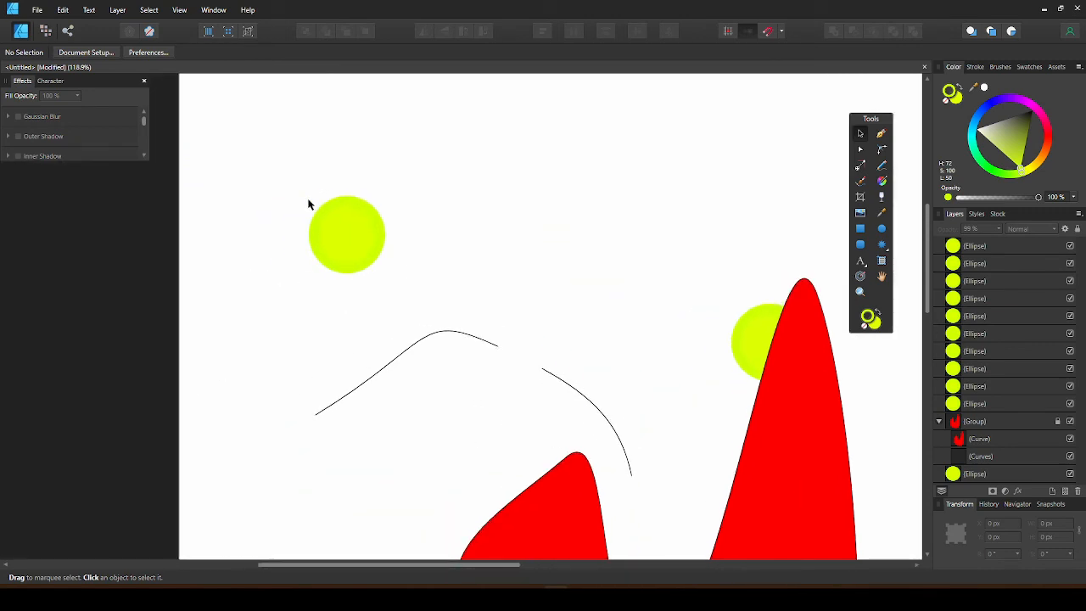
click(351, 226)
scroll(355, 225, up, 3)
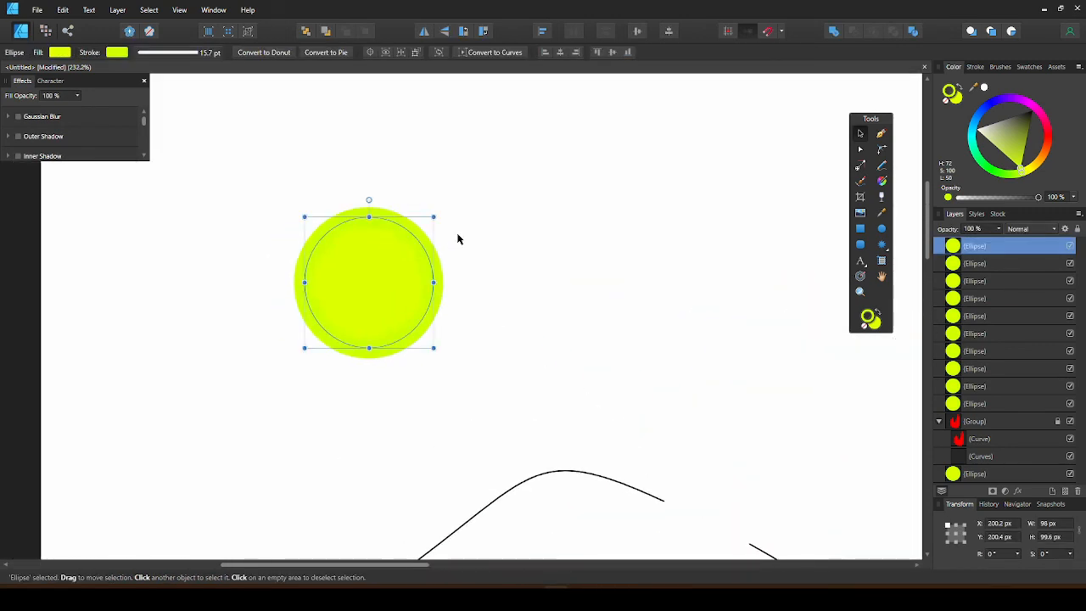
drag(366, 277, 419, 269)
key(a)
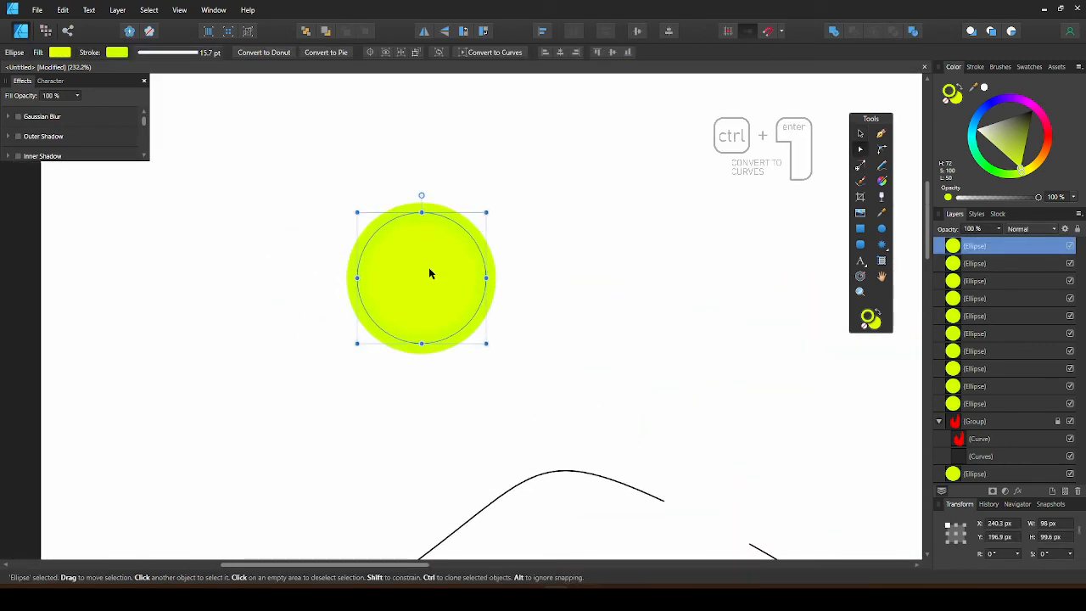
key(ctrl+Return)
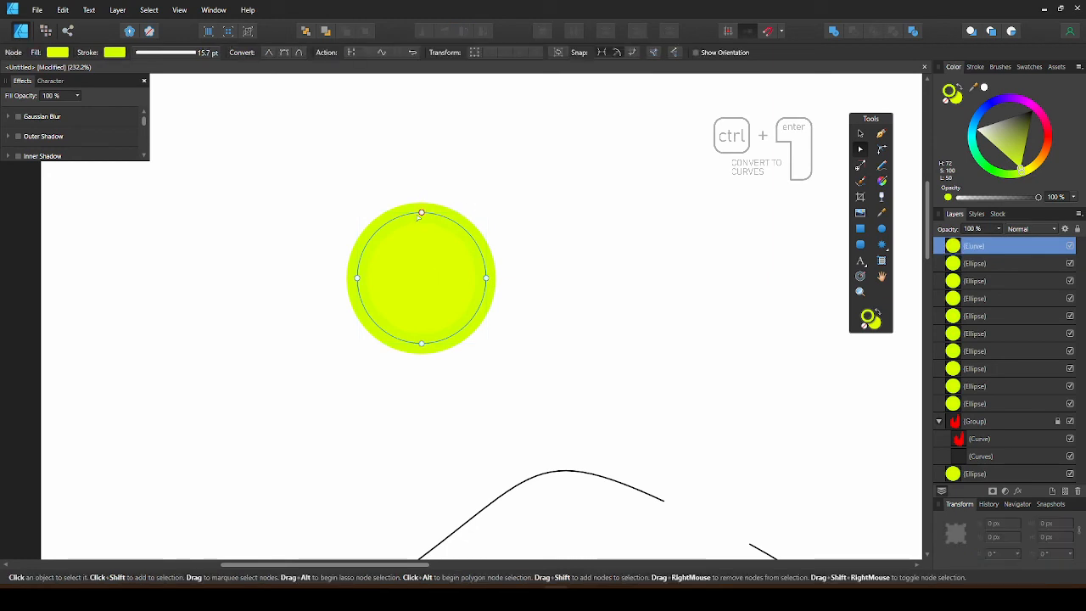
Reshape the converted lime circle by pulling its top node straight down to about Y 252 px at its centre, and deselect it.
drag(421, 213, 422, 278)
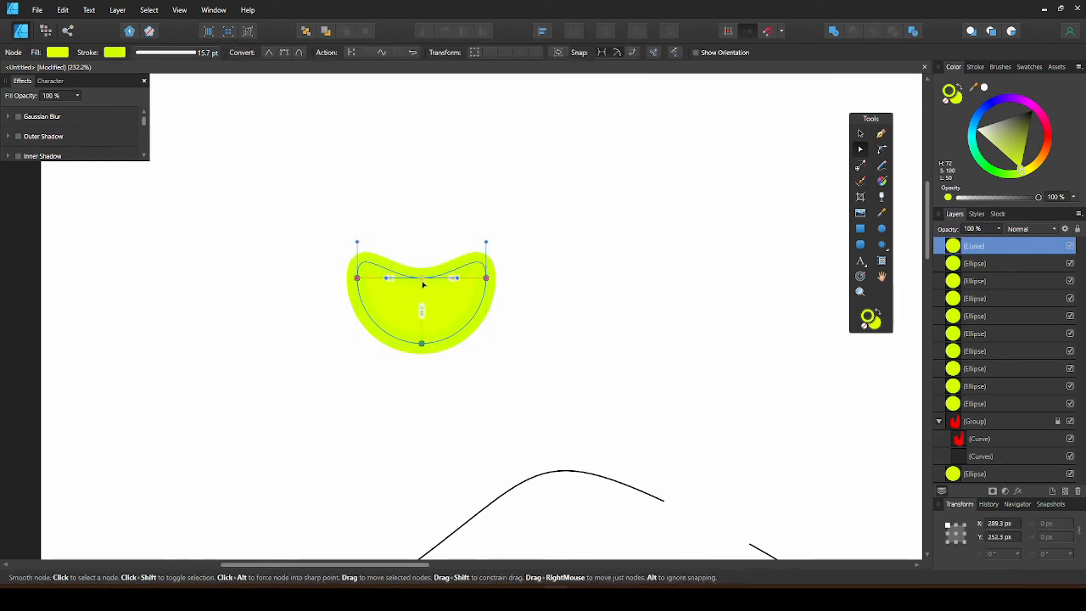
click(567, 217)
scroll(586, 269, down, 5)
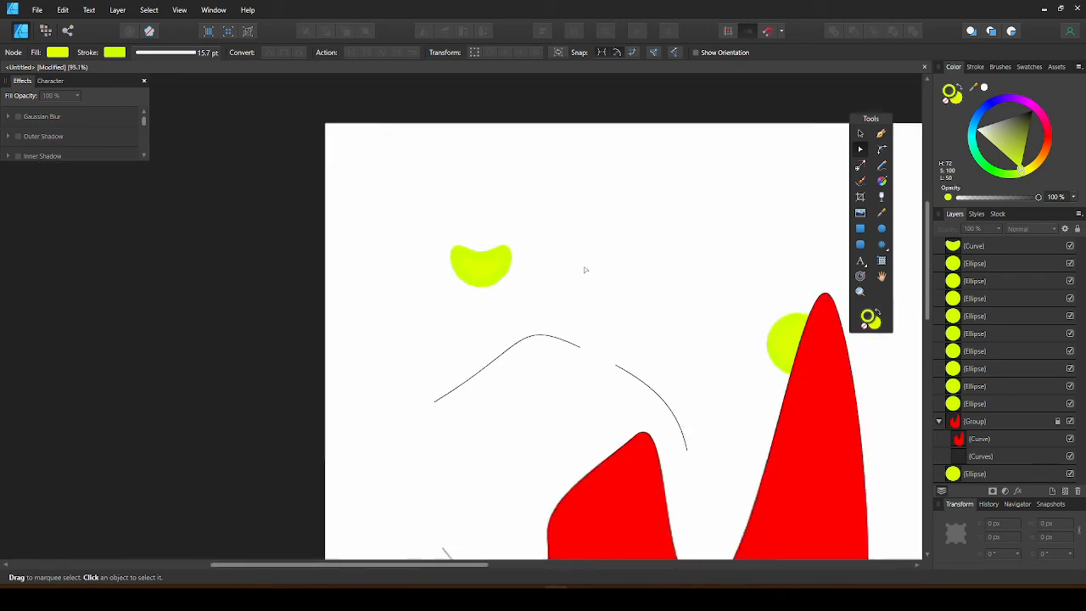
scroll(427, 174, up, 1)
scroll(427, 175, right, 1)
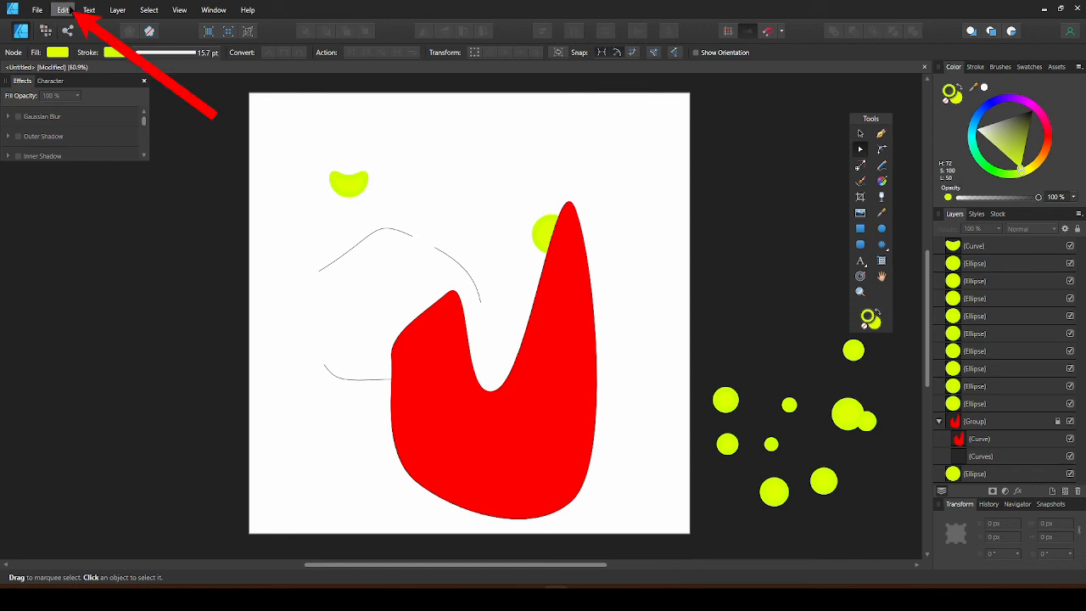
Open the keyboard shortcut preferences and look through the shortcuts assigned to the File commands.
click(64, 9)
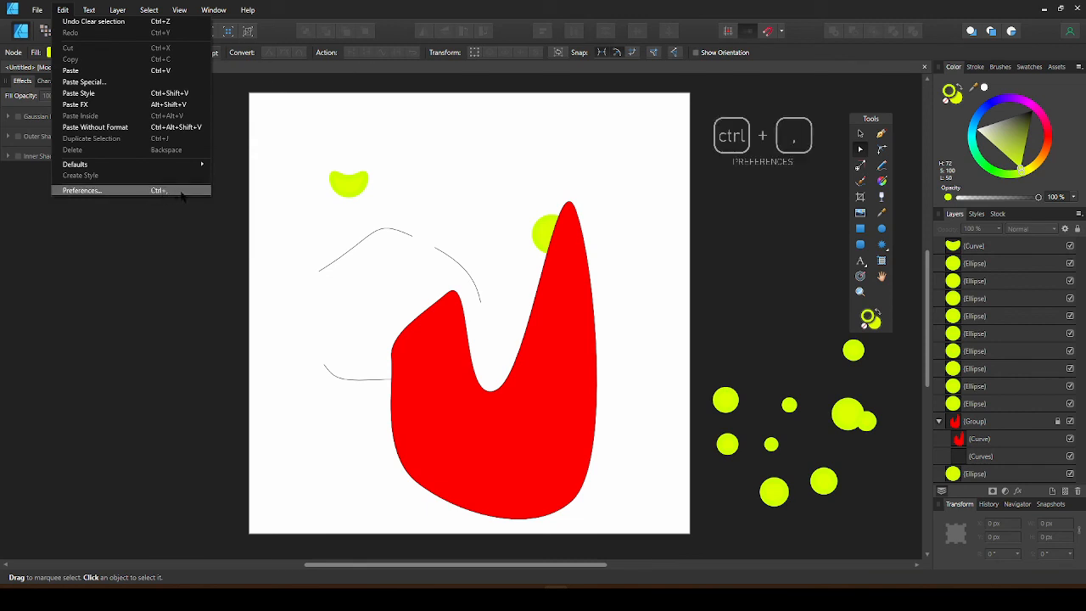
click(181, 192)
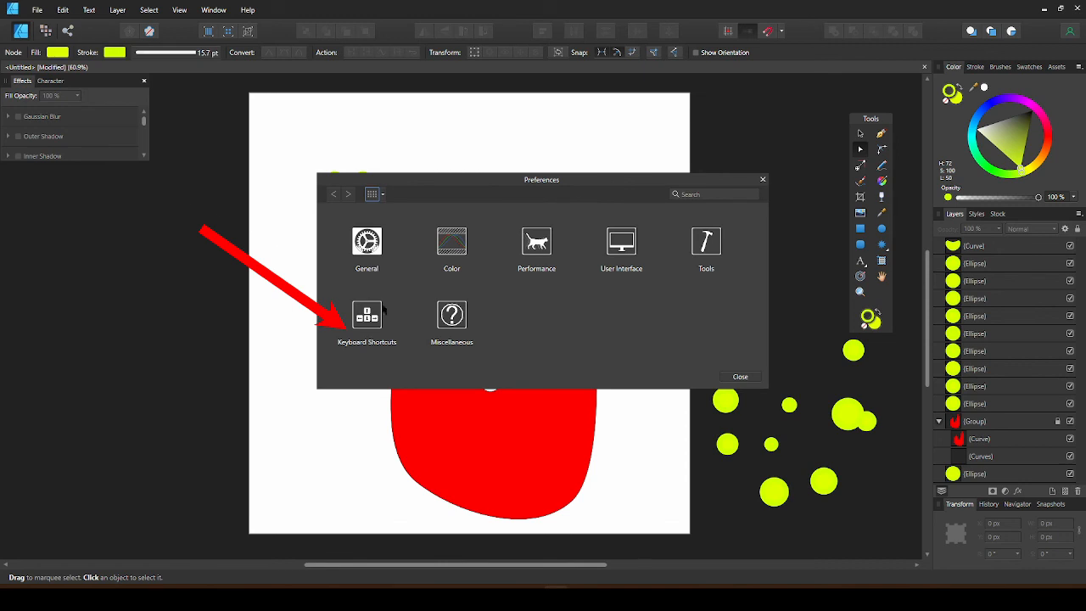
click(367, 315)
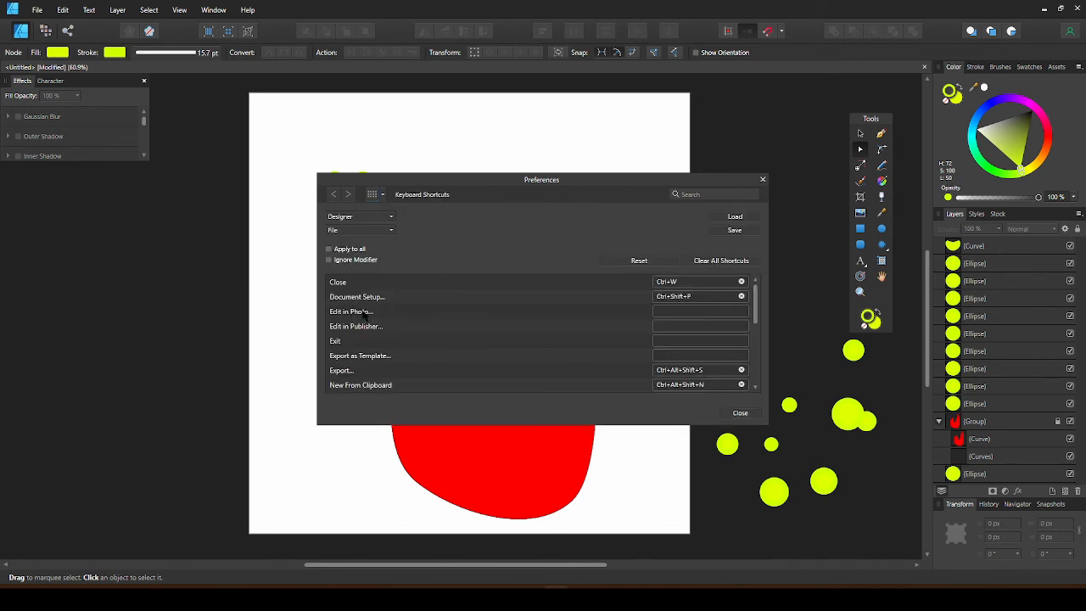
scroll(398, 323, down, 5)
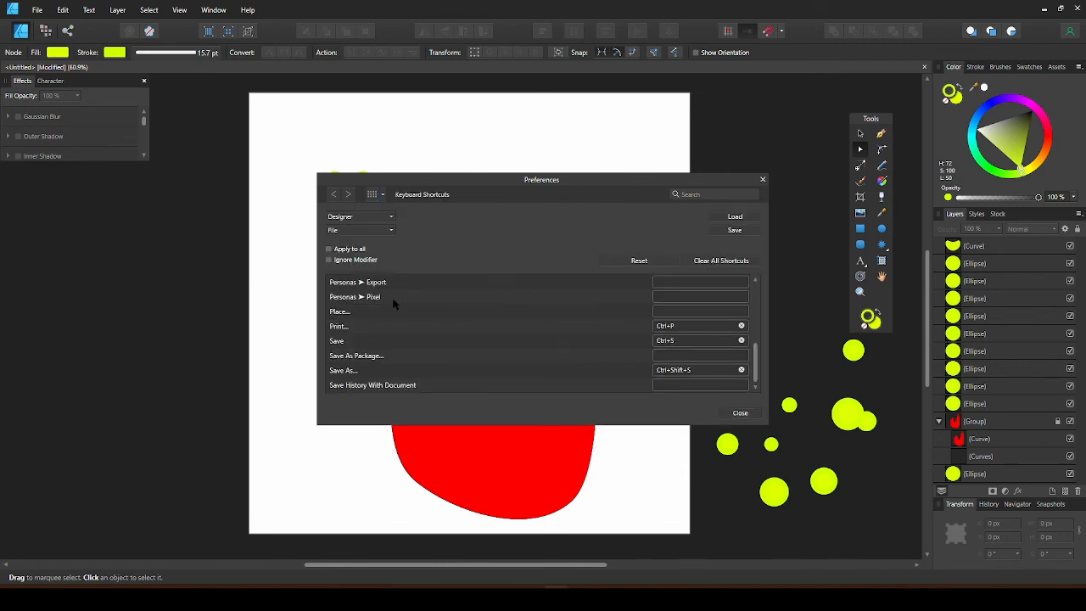
Review the keyboard shortcuts assigned to the Layer commands and close the preferences.
click(388, 231)
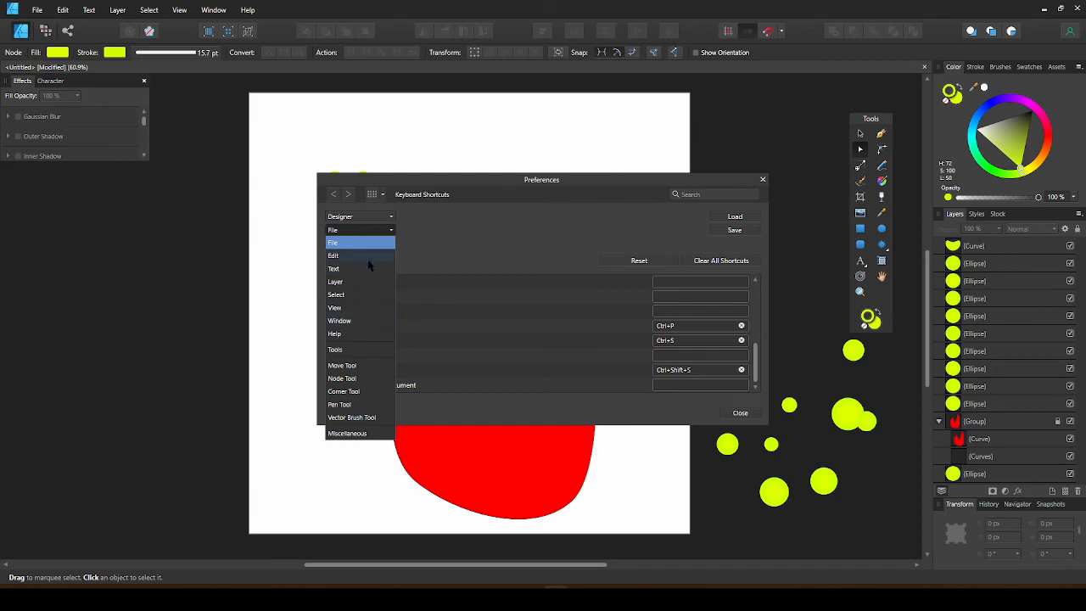
click(371, 282)
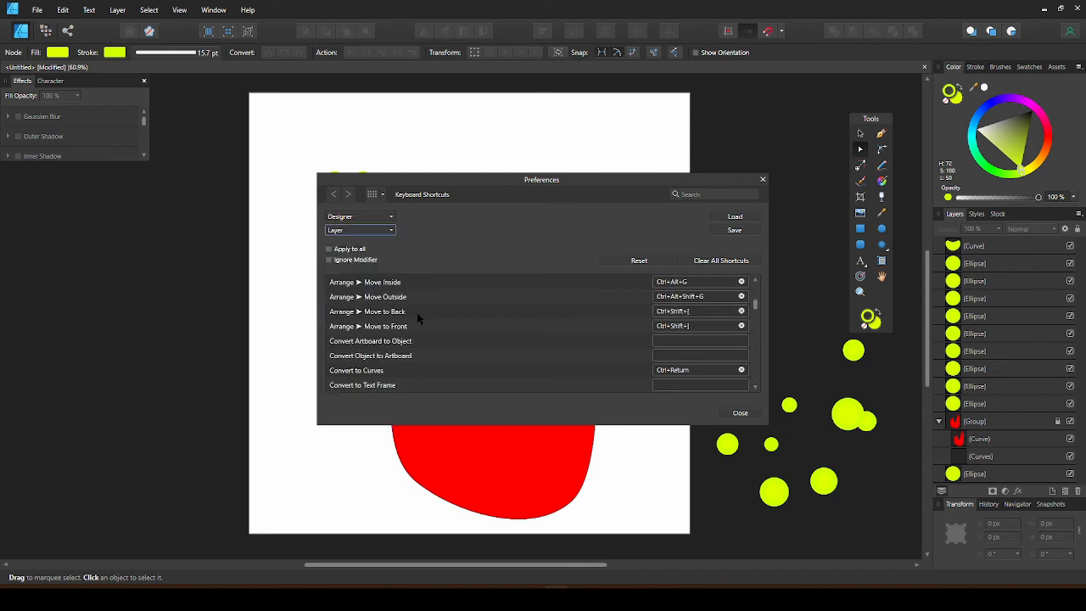
scroll(420, 320, down, 5)
scroll(509, 330, up, 5)
scroll(528, 329, down, 3)
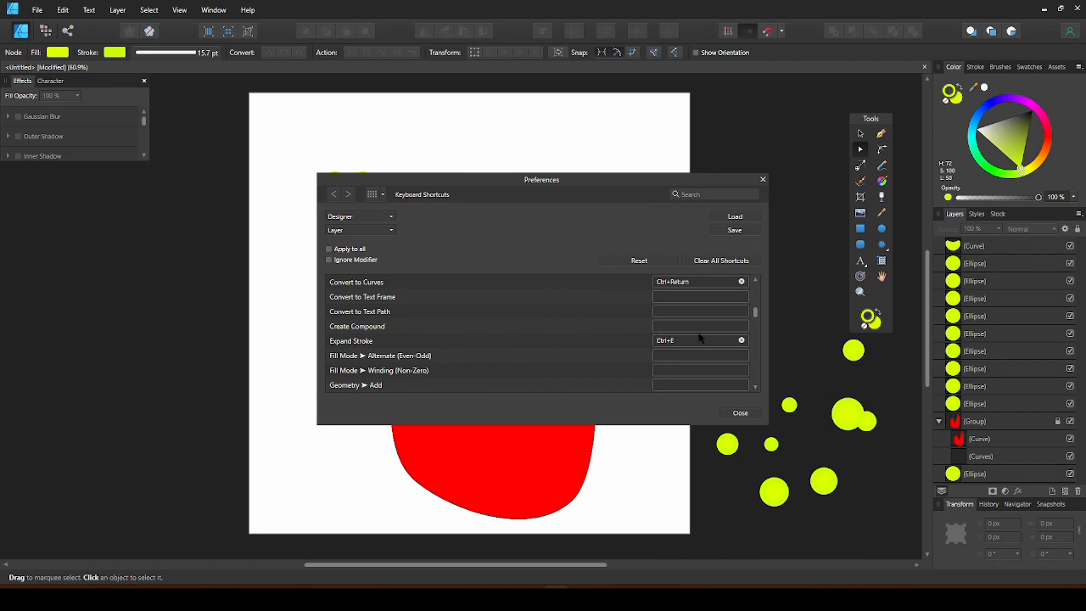
scroll(569, 357, down, 10)
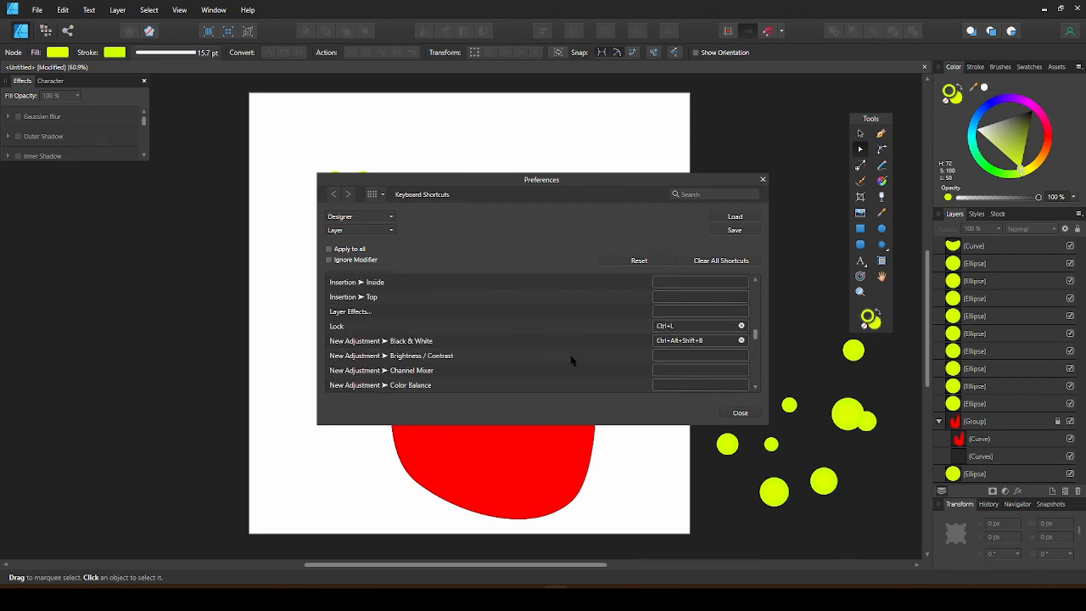
click(763, 179)
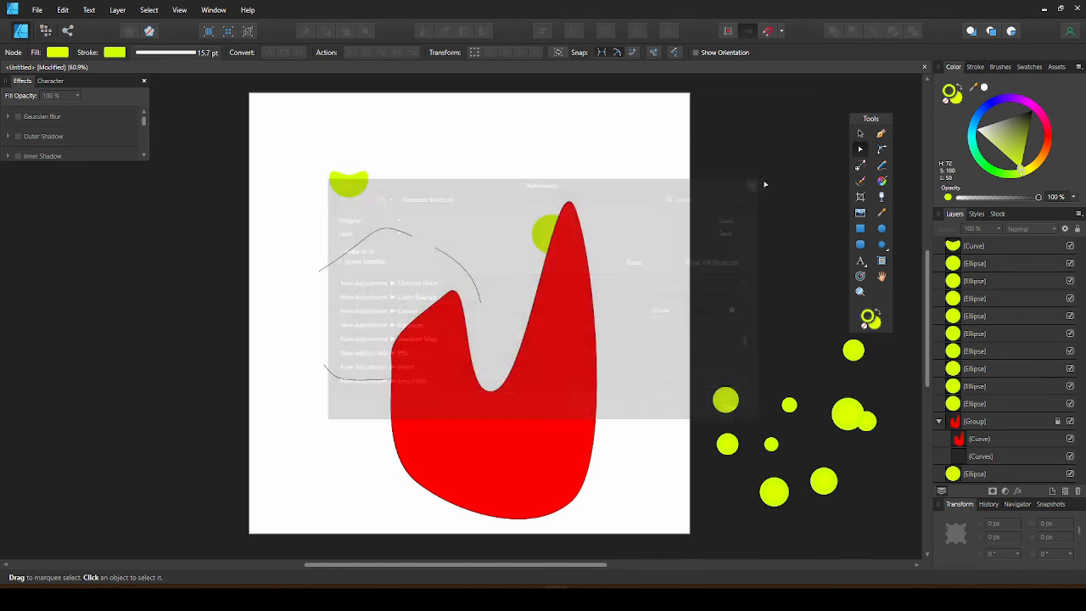